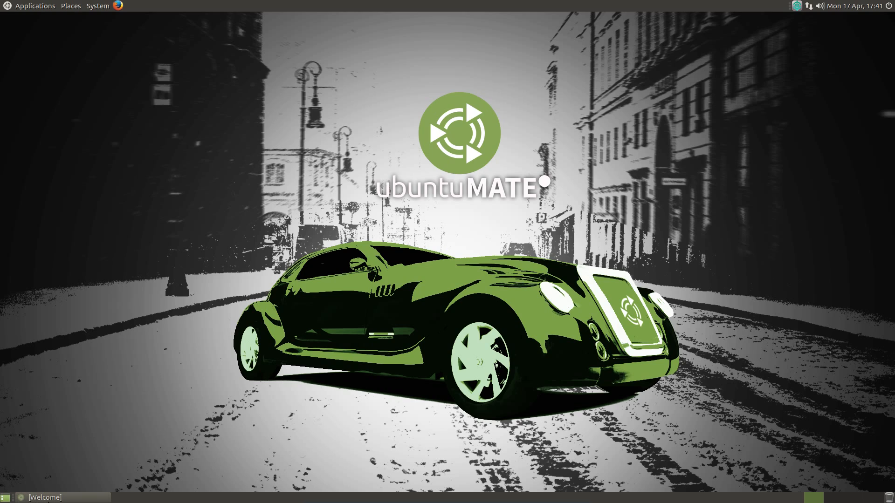
- Open Software Boutique from the restored Welcome window and browse the Graphics category
{"action": "left_click", "coordinate": [48, 501]}
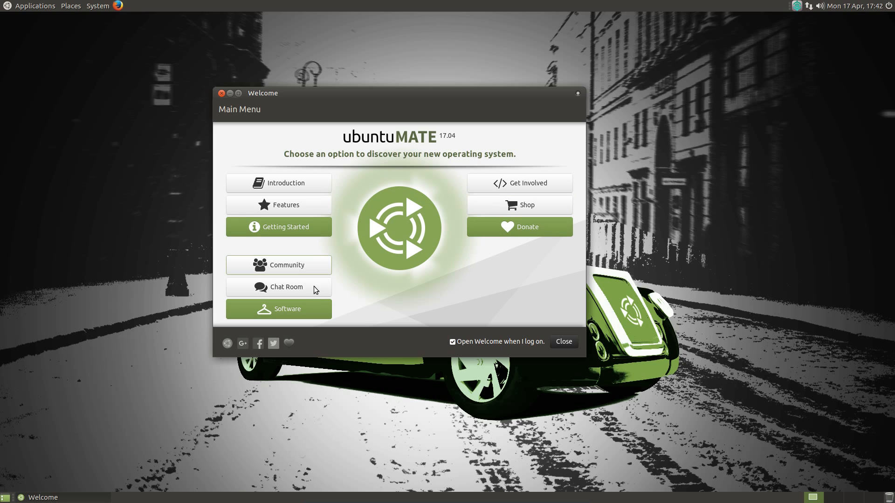
{"action": "left_click", "coordinate": [308, 308]}
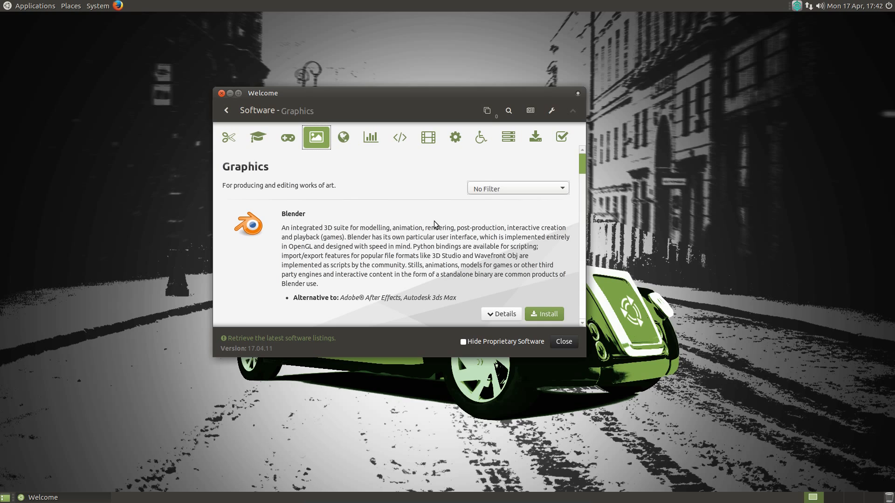
{"action": "scroll", "coordinate": [434, 222], "scroll_direction": "down", "scroll_amount": 2}
{"action": "scroll", "coordinate": [434, 224], "scroll_direction": "down", "scroll_amount": 3}
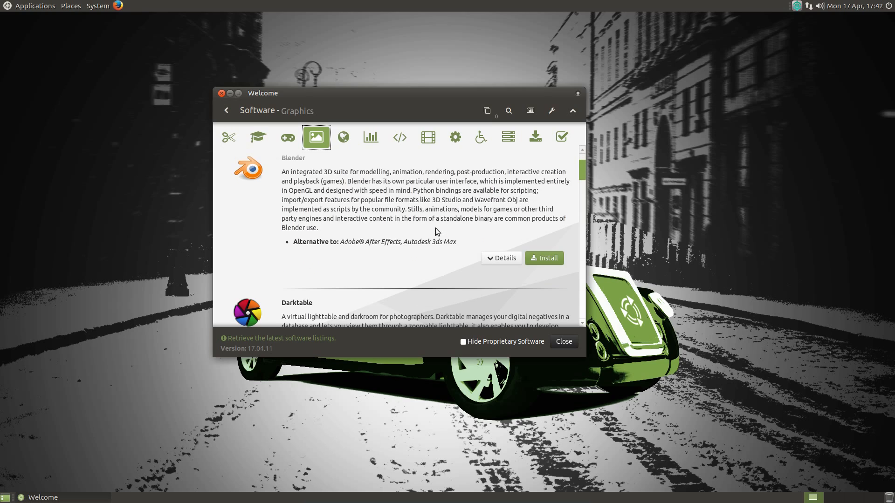
{"action": "scroll", "coordinate": [511, 260], "scroll_direction": "down", "scroll_amount": 8}
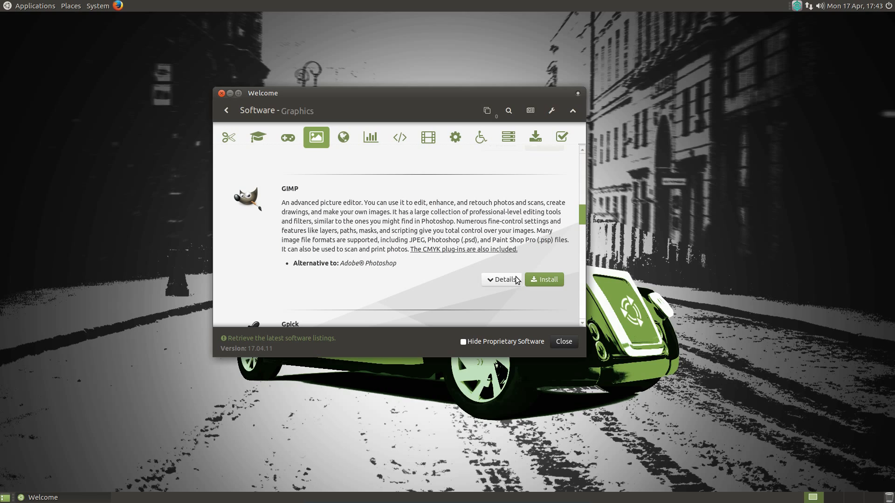
- Queue GIMP and MyPaint for installation and review both in the Bulk Queue
{"action": "left_click", "coordinate": [497, 282]}
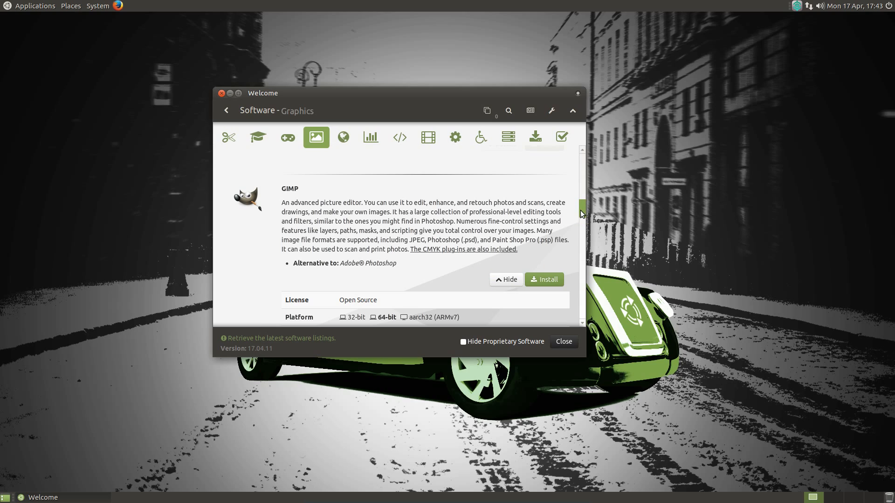
{"action": "mouse_move", "coordinate": [582, 214]}
{"action": "left_mouse_down"}
{"action": "mouse_move", "coordinate": [581, 235]}
{"action": "mouse_move", "coordinate": [583, 220]}
{"action": "left_mouse_up"}
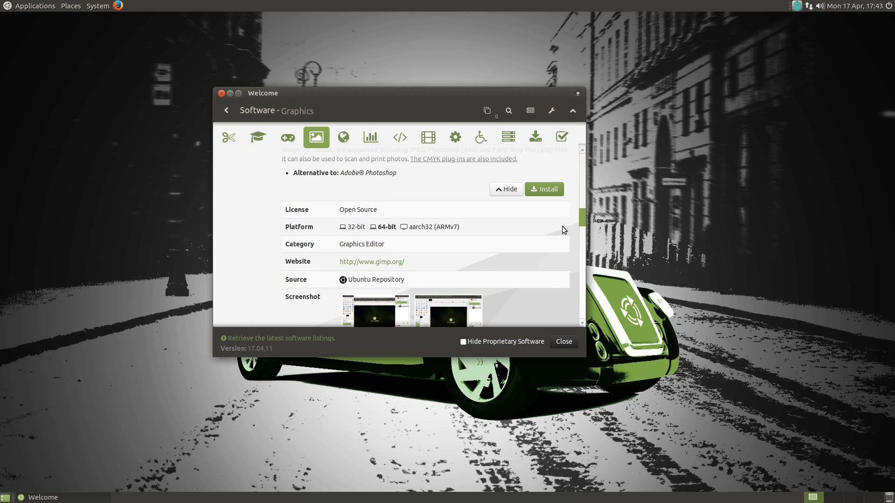
{"action": "scroll", "coordinate": [562, 226], "scroll_direction": "up", "scroll_amount": 2}
{"action": "left_click", "coordinate": [549, 226]}
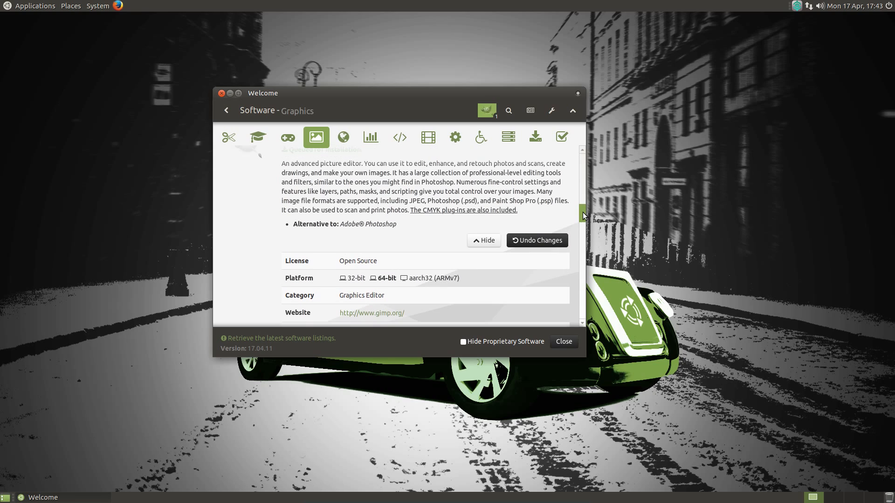
{"action": "left_click_drag", "start_coordinate": [581, 210], "coordinate": [582, 261]}
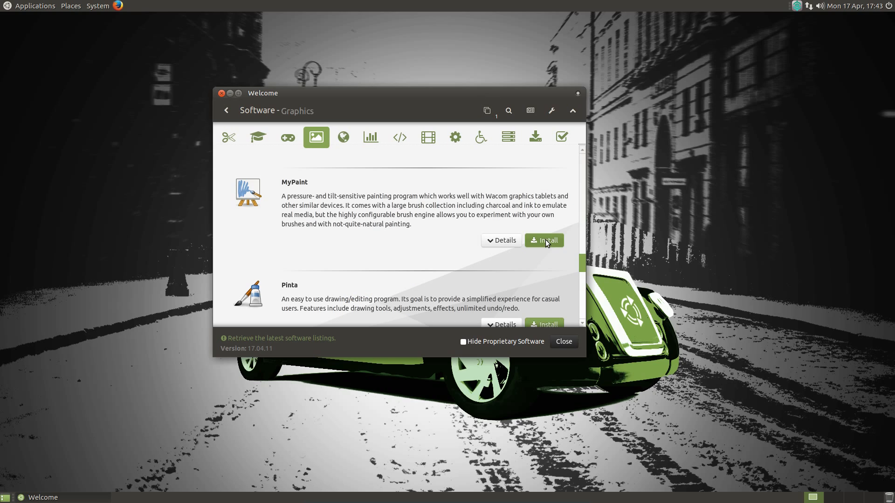
{"action": "left_click", "coordinate": [546, 240]}
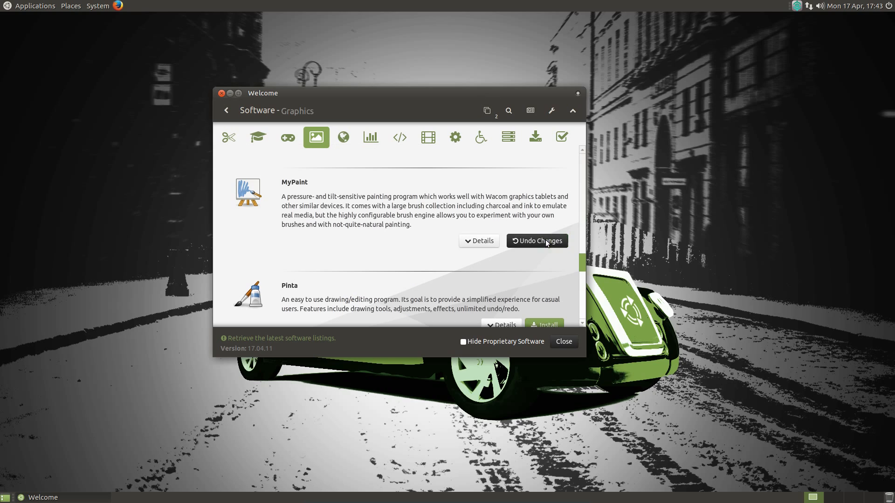
{"action": "left_click", "coordinate": [491, 111]}
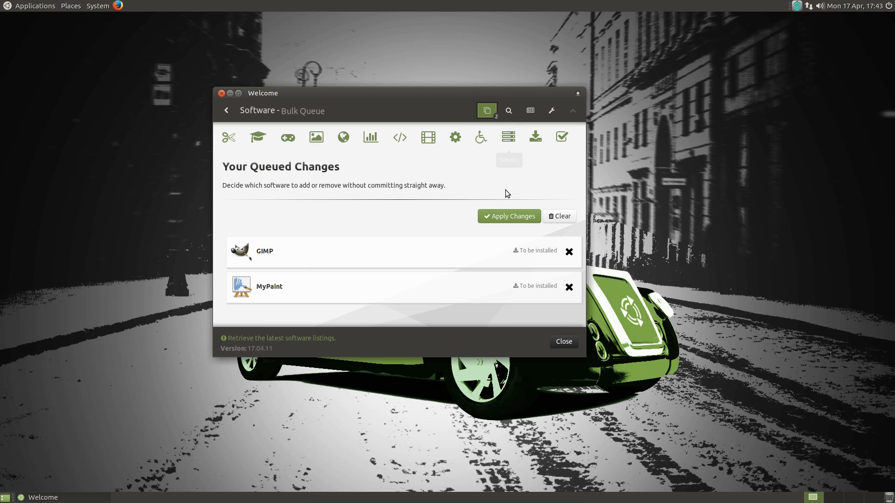
- Apply the queued GIMP and MyPaint install, minimise Welcome, and browse the Applications and Places menus meanwhile
{"action": "left_click", "coordinate": [510, 217]}
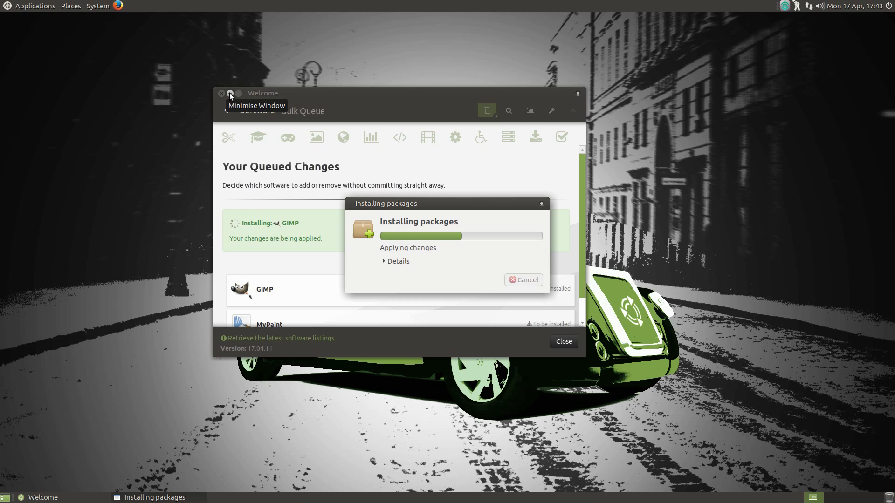
{"action": "left_click", "coordinate": [230, 93]}
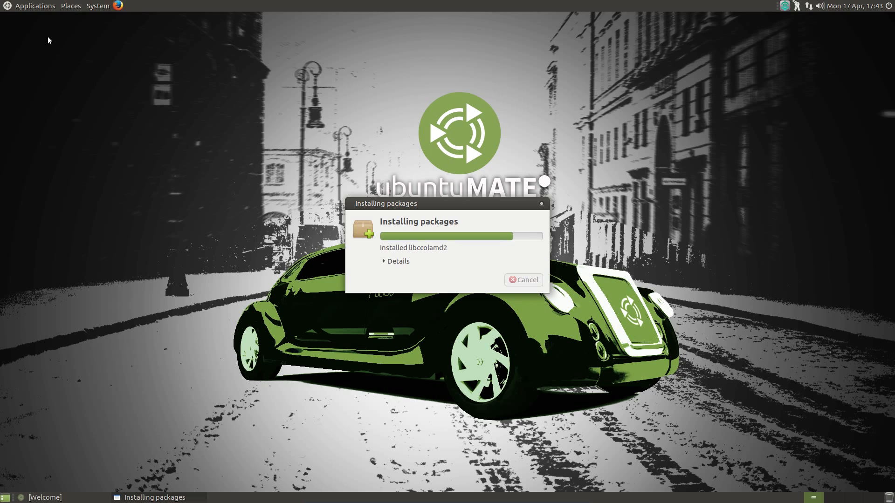
{"action": "left_click", "coordinate": [35, 6]}
{"action": "mouse_move", "coordinate": [44, 19]}
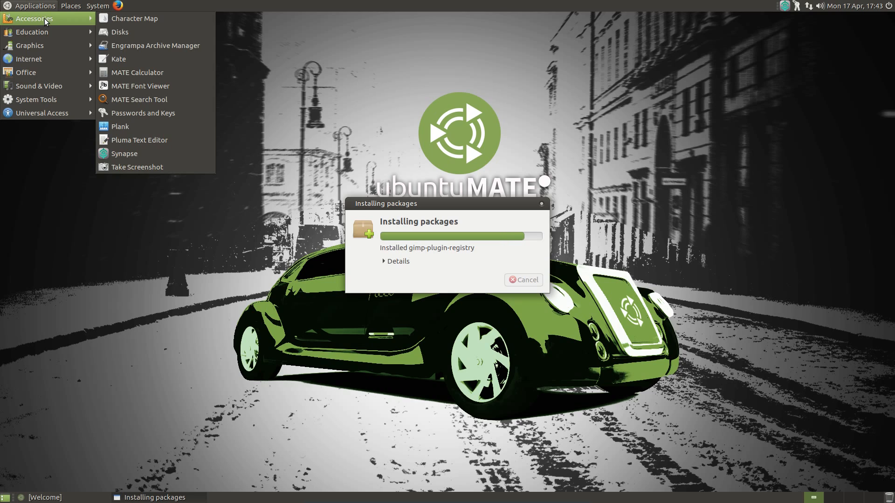
{"action": "mouse_move", "coordinate": [63, 38]}
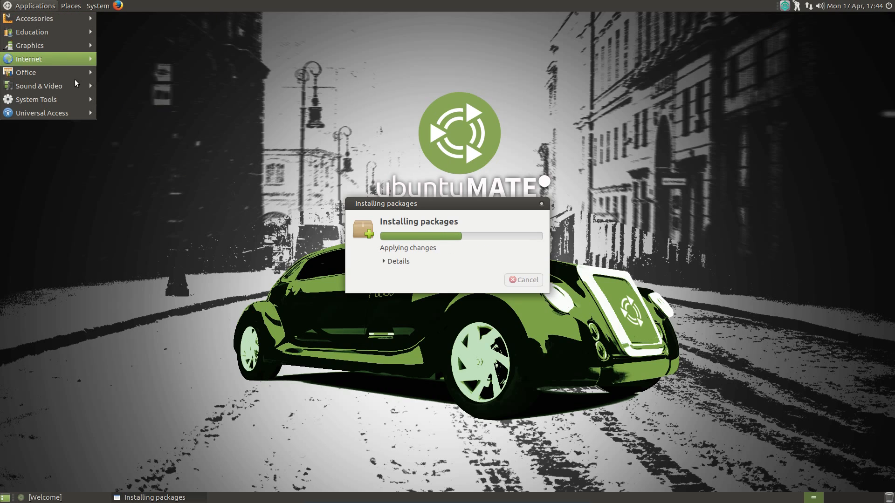
{"action": "mouse_move", "coordinate": [76, 90]}
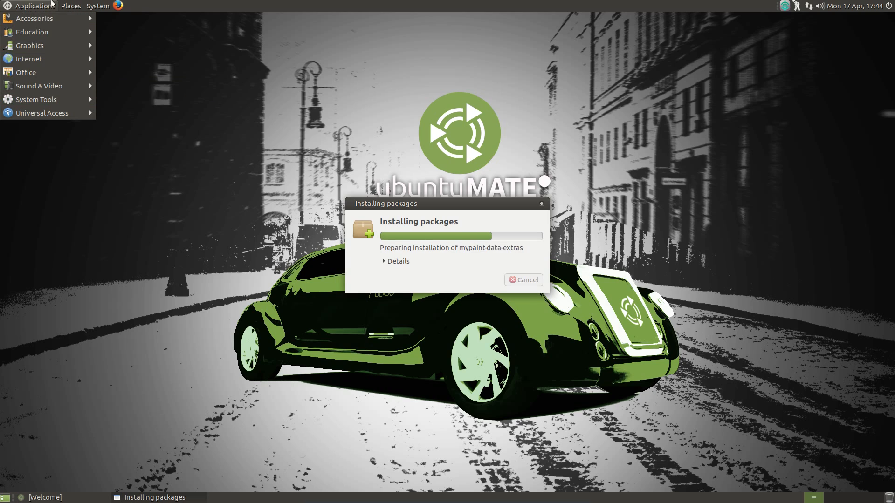
{"action": "mouse_move", "coordinate": [78, 10]}
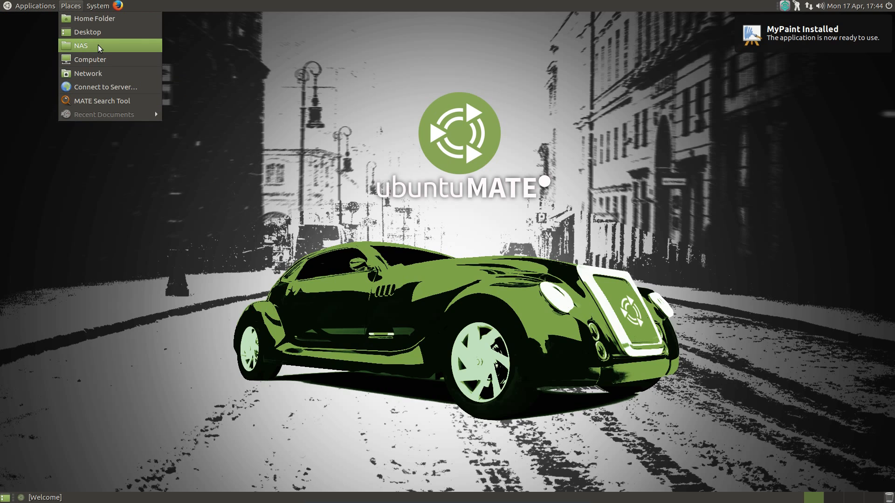
- Try the network and clock applets and cycle through the three workspaces
{"action": "left_click", "coordinate": [808, 8]}
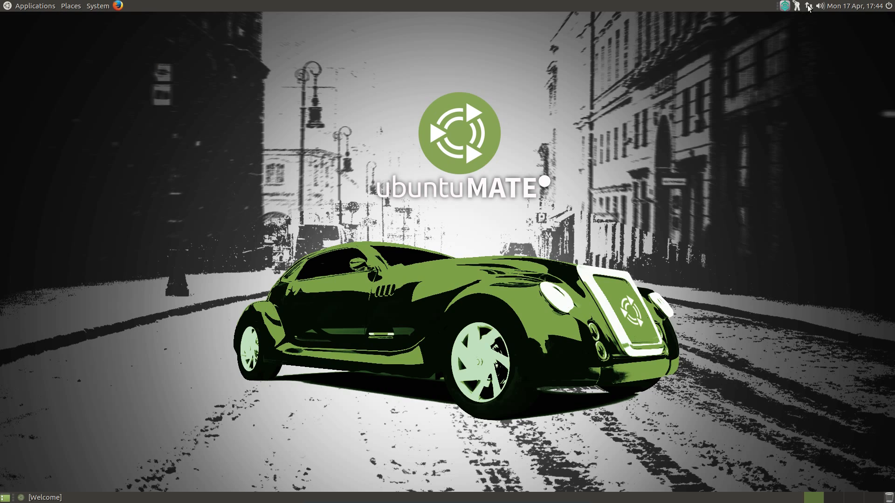
{"action": "left_click", "coordinate": [808, 8]}
{"action": "left_click", "coordinate": [819, 7]}
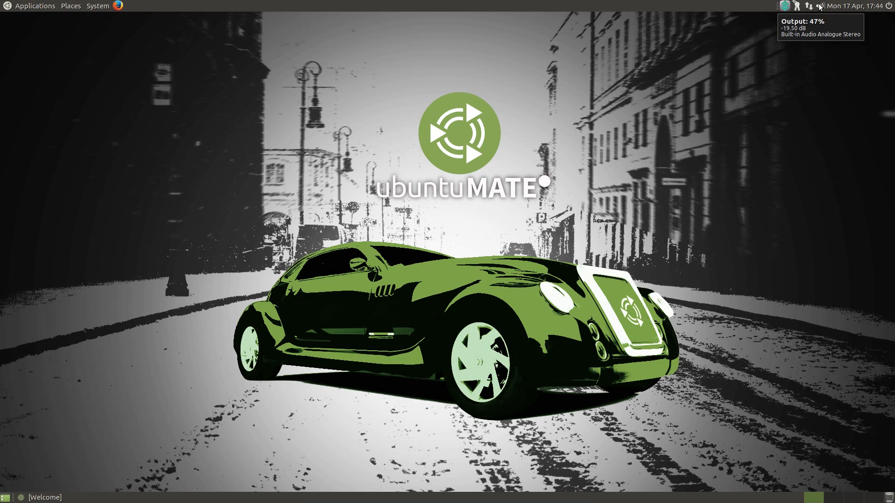
{"action": "left_click", "coordinate": [854, 6]}
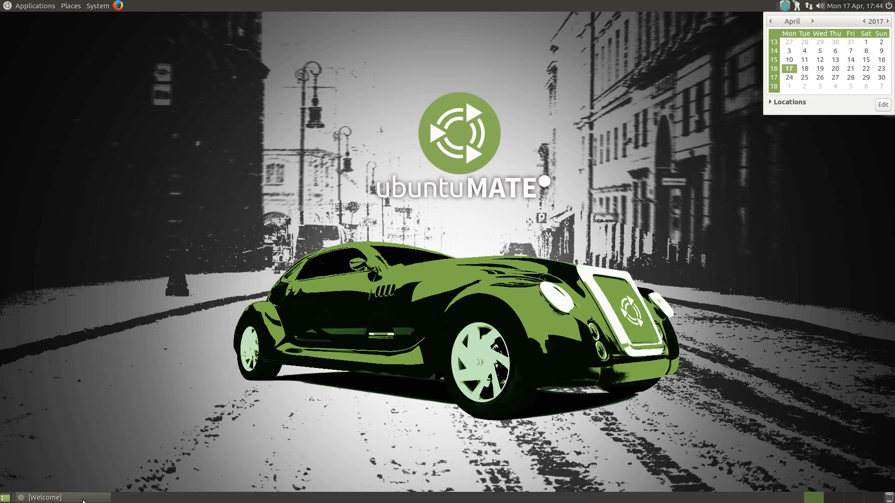
{"action": "left_click", "coordinate": [829, 500]}
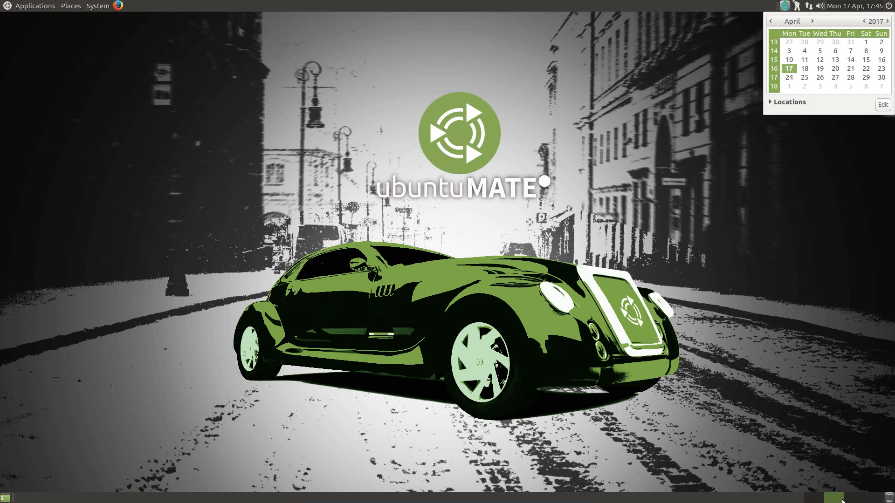
{"action": "left_click", "coordinate": [852, 500]}
{"action": "left_click", "coordinate": [816, 501]}
- Open System > Preferences > Look and Feel
{"action": "left_click", "coordinate": [98, 5]}
{"action": "mouse_move", "coordinate": [130, 32]}
{"action": "mouse_move", "coordinate": [210, 54]}
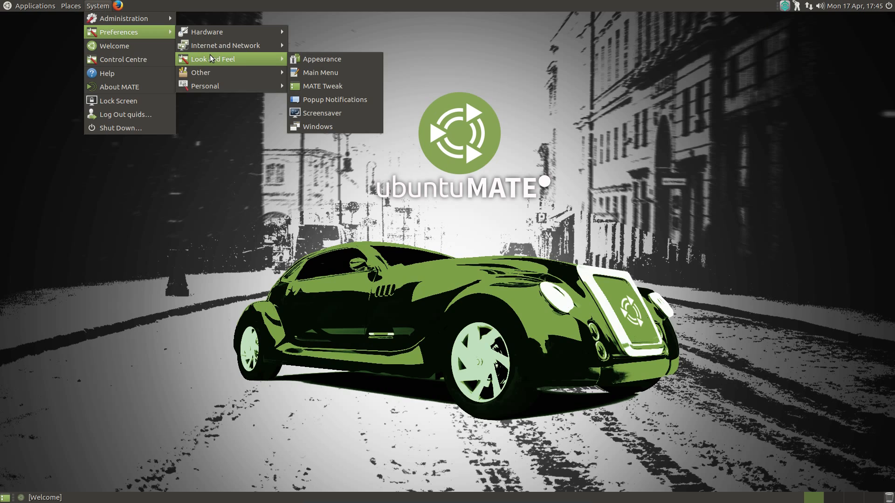
- Launch MATE Tweak and toggle desktop icons on, then off again
{"action": "left_click", "coordinate": [353, 89]}
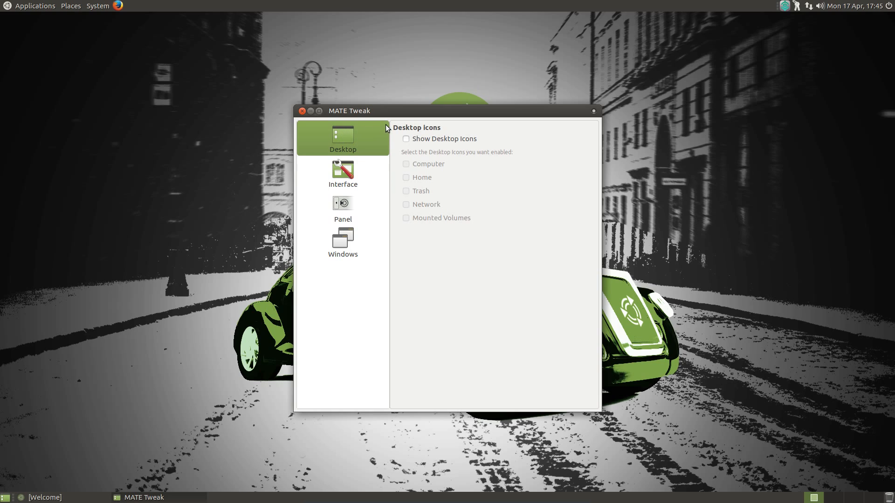
{"action": "left_click", "coordinate": [407, 139]}
{"action": "left_click", "coordinate": [407, 139]}
- Switch the panel layout to Pantheon and open the applications menu from the new top panel
{"action": "left_click", "coordinate": [364, 165]}
{"action": "left_click", "coordinate": [367, 205]}
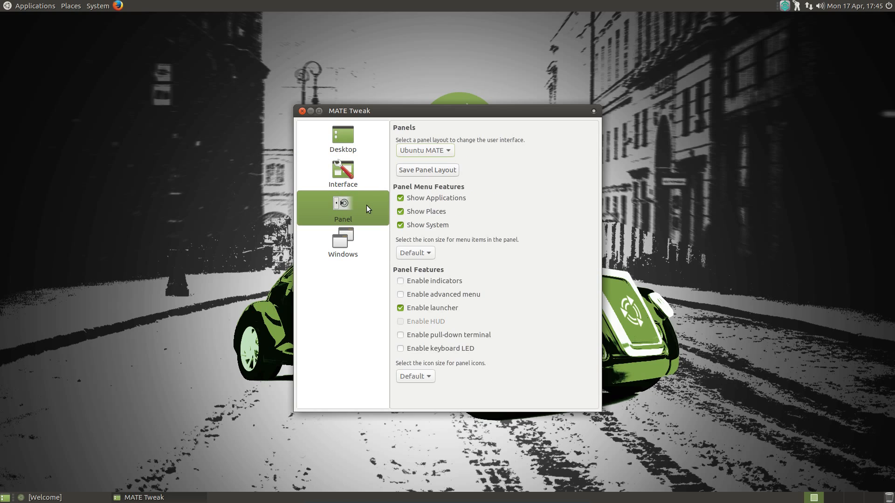
{"action": "left_click", "coordinate": [422, 151]}
{"action": "left_click", "coordinate": [421, 78]}
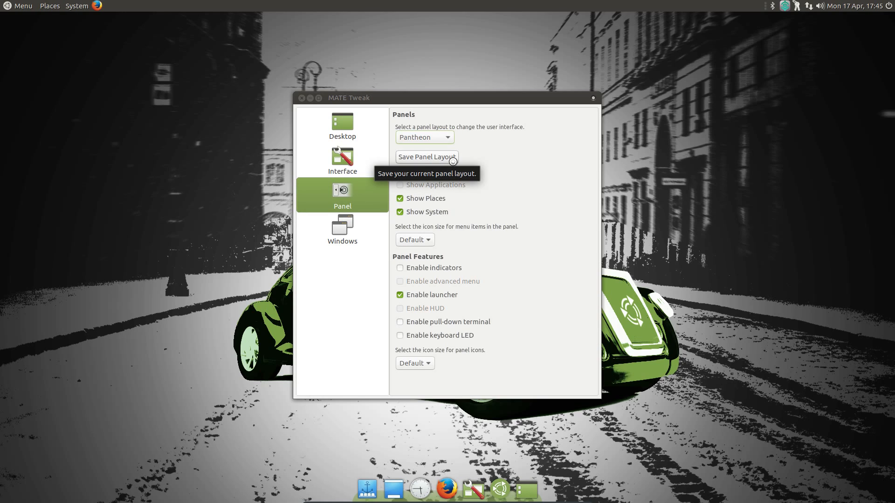
{"action": "left_click", "coordinate": [17, 5]}
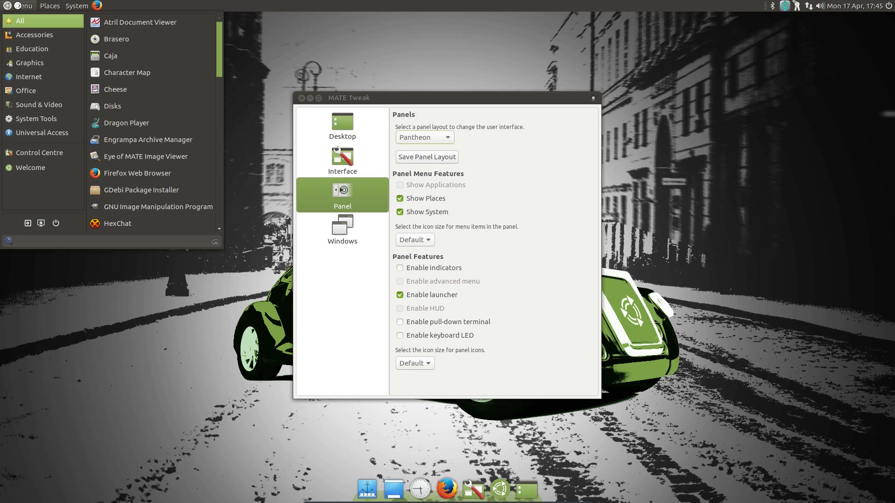
- Open Caja through the menu search for 'caja' and add a second pane with F3
{"action": "type", "text": "caja"}
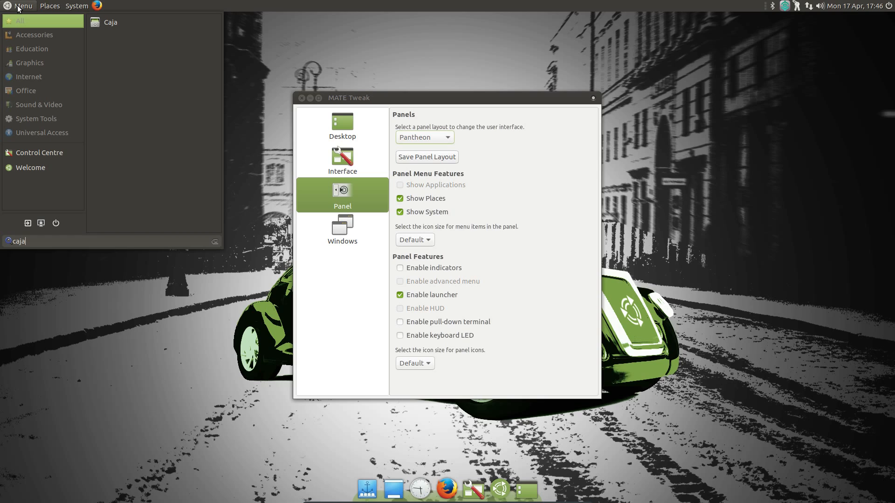
{"action": "key", "text": "Return"}
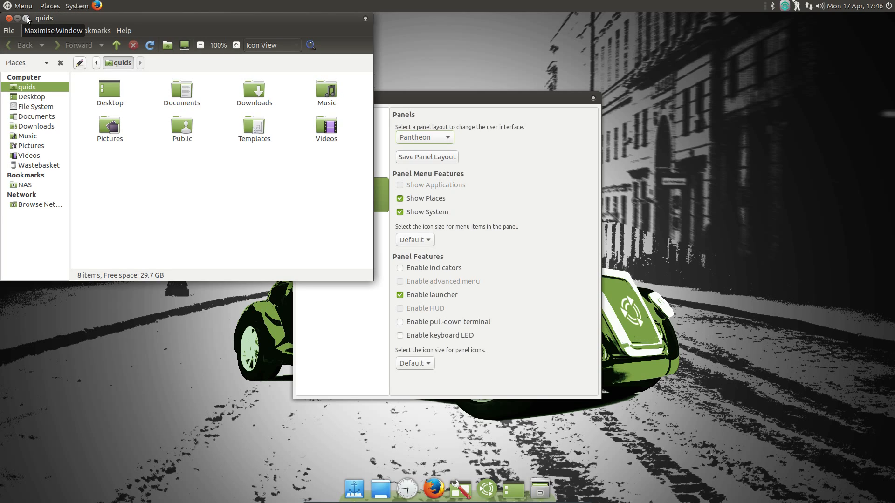
{"action": "key", "text": "F3"}
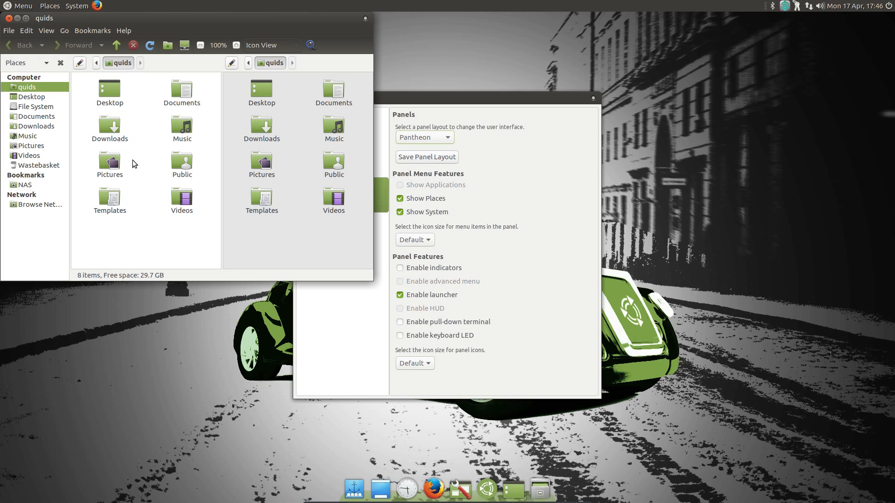
- Colour the Templates folder orange, then close Caja
{"action": "right_click", "coordinate": [104, 199]}
{"action": "mouse_move", "coordinate": [144, 378]}
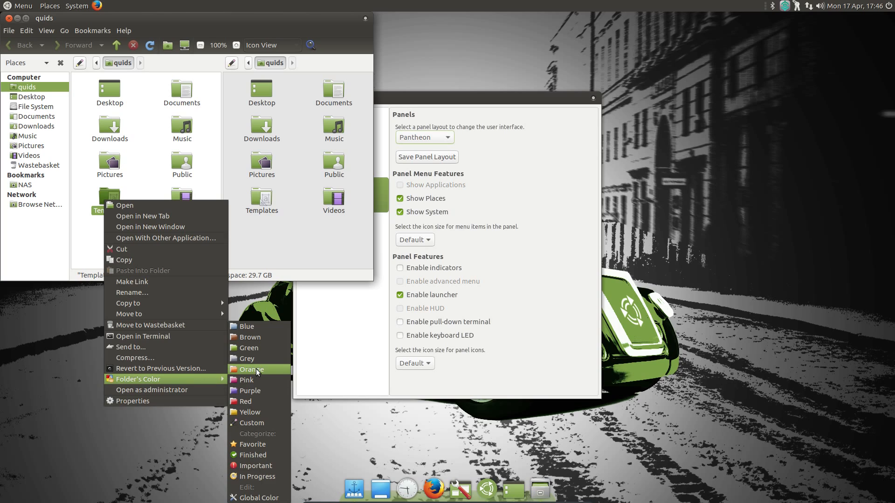
{"action": "left_click", "coordinate": [257, 369]}
{"action": "left_click", "coordinate": [133, 233]}
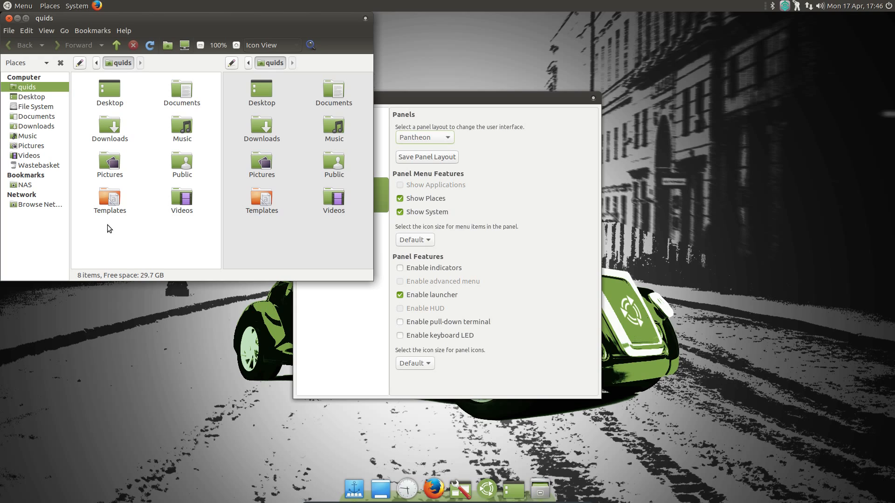
{"action": "left_click", "coordinate": [9, 18]}
- Switch MATE Tweak's panel layout to Mutiny and launch Firefox with Super+1
{"action": "left_click", "coordinate": [433, 137]}
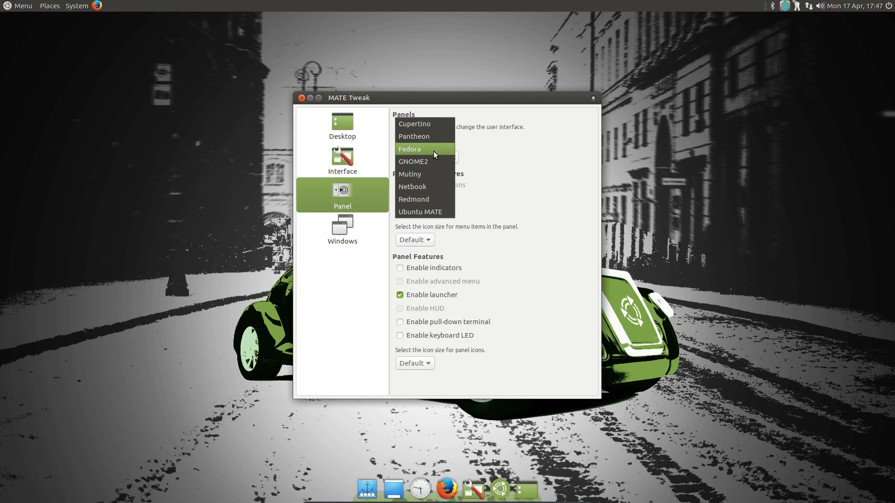
{"action": "left_click", "coordinate": [432, 174]}
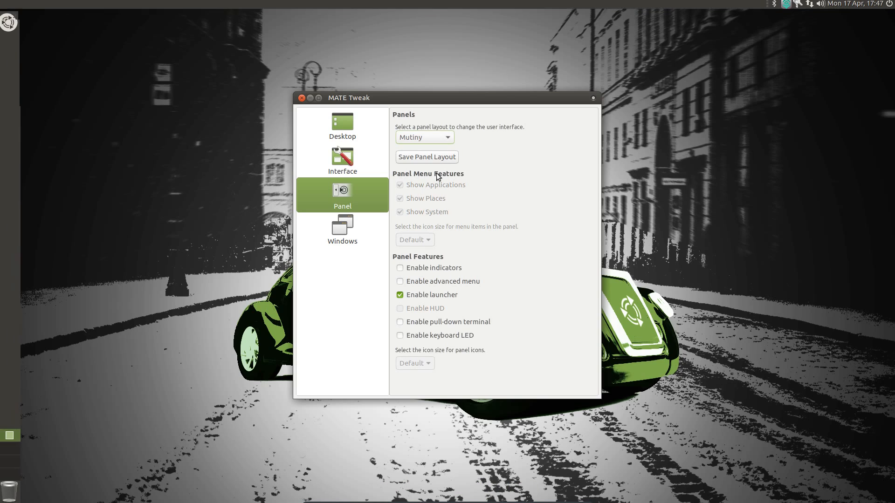
{"action": "key", "text": "super+1"}
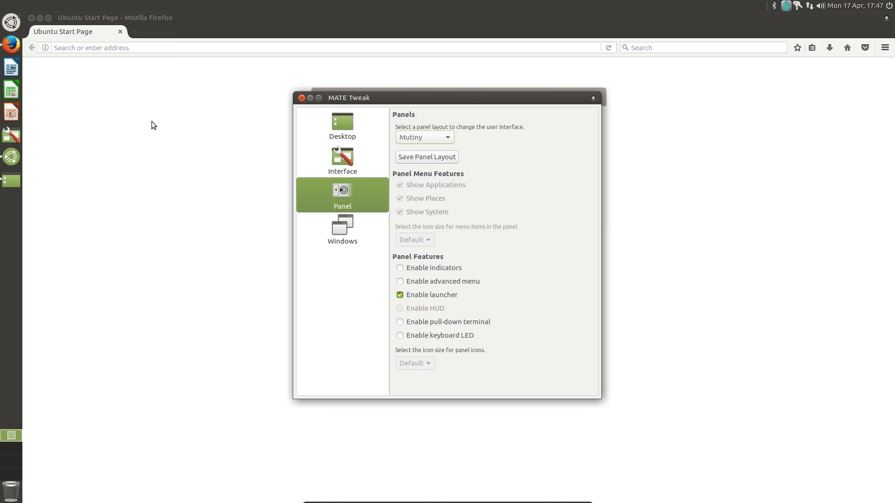
- Launch LibreOffice Writer, switch between it and Firefox, view the crash details, then close Writer
{"action": "key", "text": "super+2"}
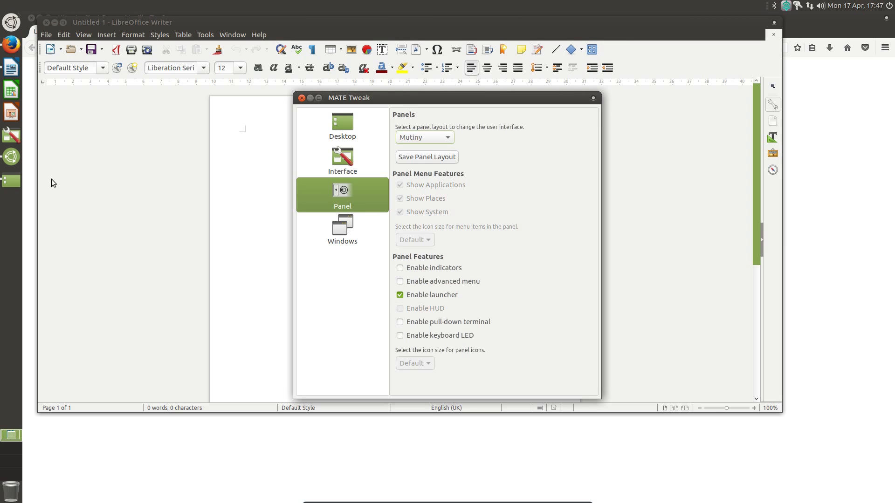
{"action": "key", "text": "super+1"}
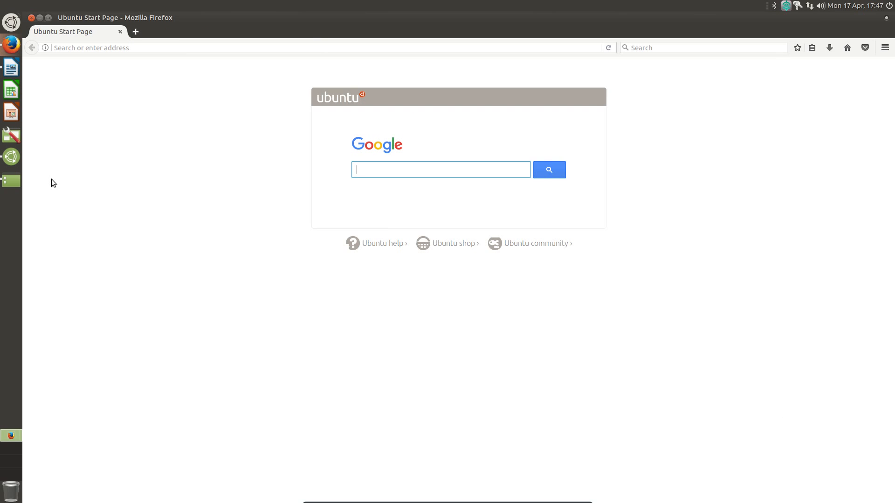
{"action": "key", "text": "super+2"}
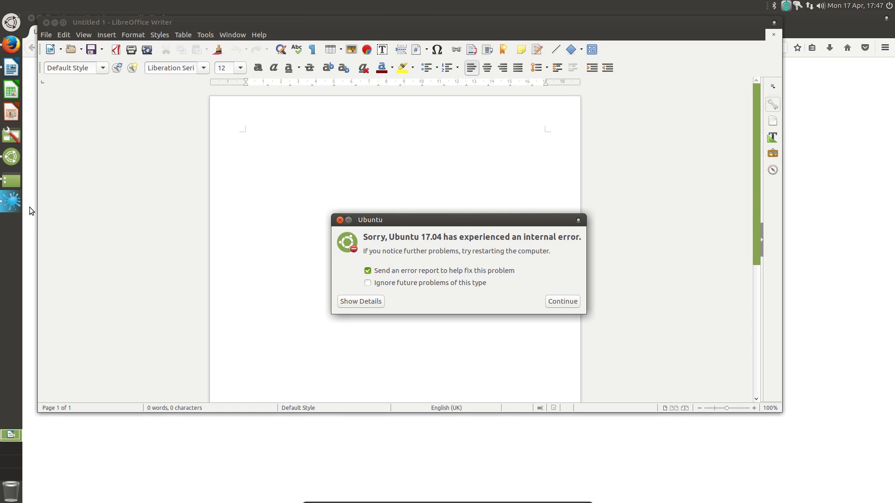
{"action": "left_click", "coordinate": [374, 302]}
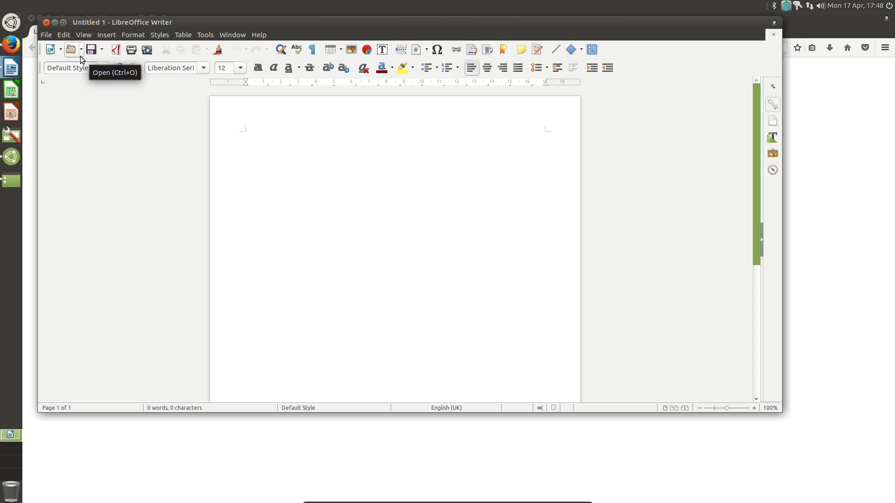
{"action": "left_click", "coordinate": [46, 22]}
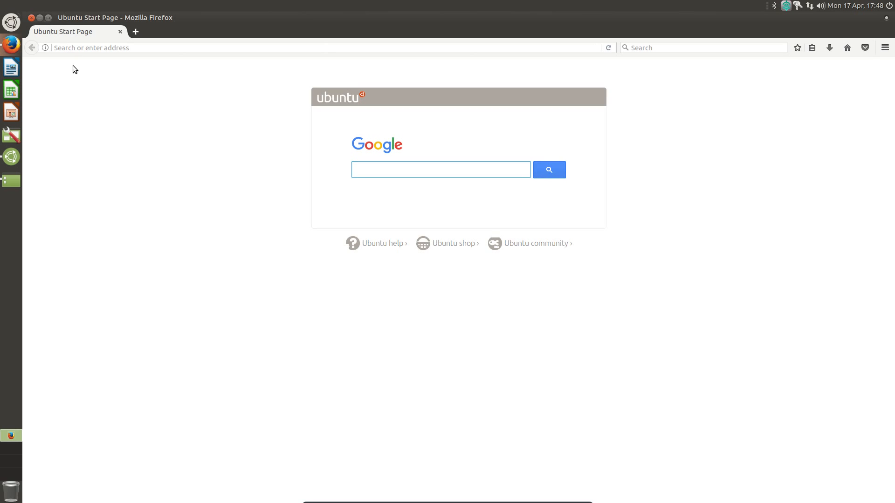
- Minimise Firefox, launch MATE Calculator from the applications menu, and quit it with Ctrl+Q
{"action": "left_click", "coordinate": [39, 18]}
{"action": "key", "text": "super"}
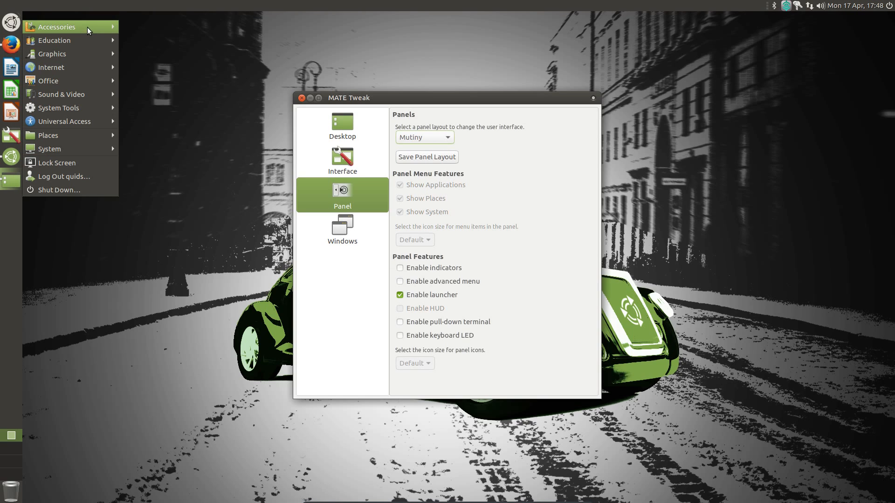
{"action": "mouse_move", "coordinate": [103, 29]}
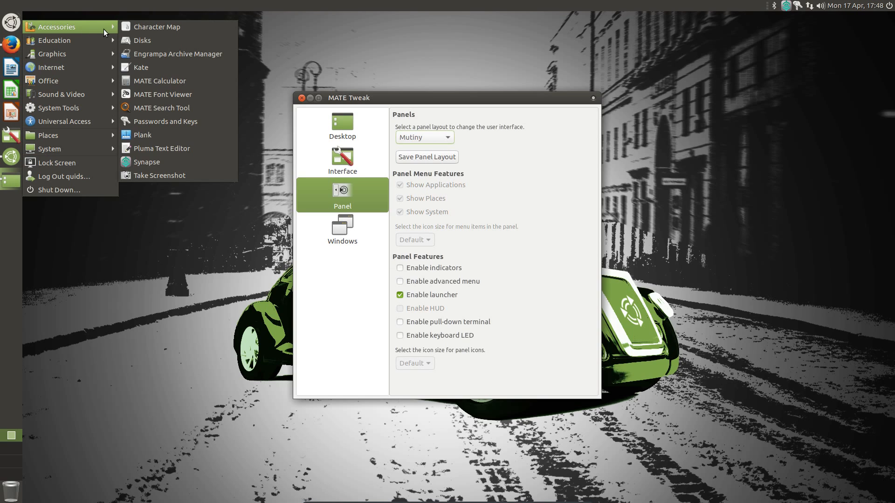
{"action": "left_click", "coordinate": [188, 80]}
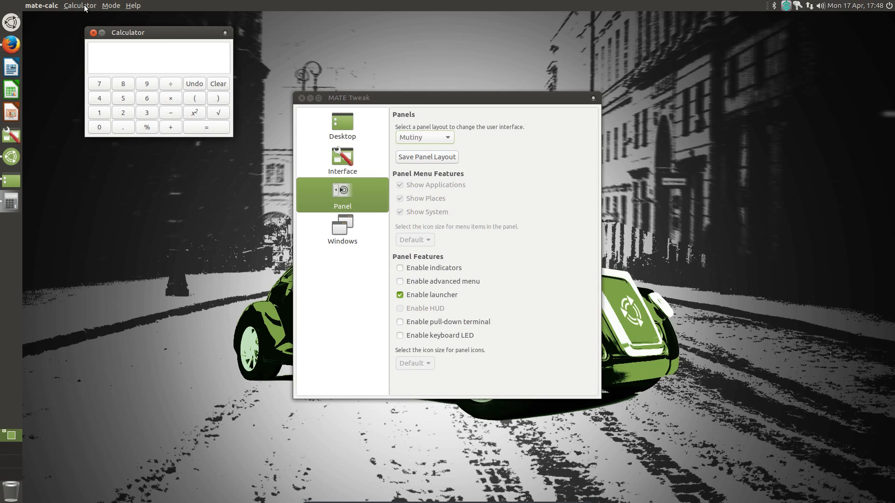
{"action": "key", "text": "ctrl+q"}
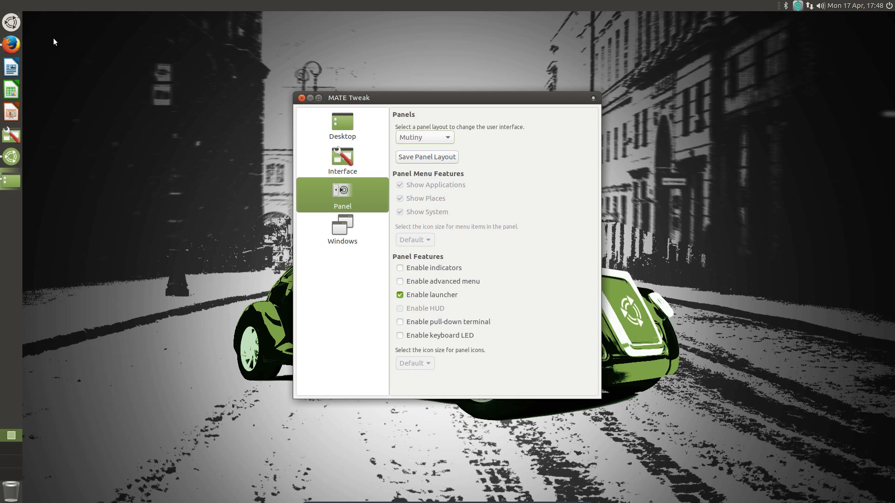
- Launch Kate from Accessories, browse its menus, then bring up MATE Tweak's panel layout list
{"action": "left_click", "coordinate": [10, 23]}
{"action": "mouse_move", "coordinate": [60, 55]}
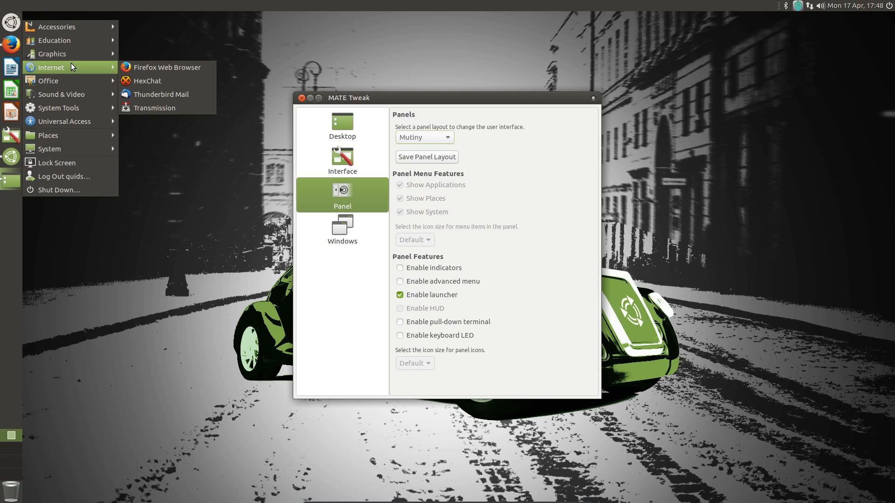
{"action": "mouse_move", "coordinate": [78, 85]}
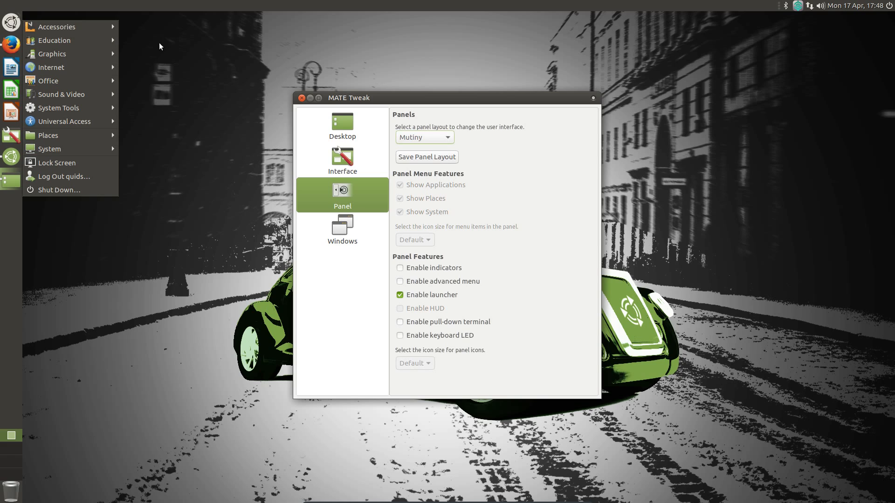
{"action": "left_click", "coordinate": [150, 66]}
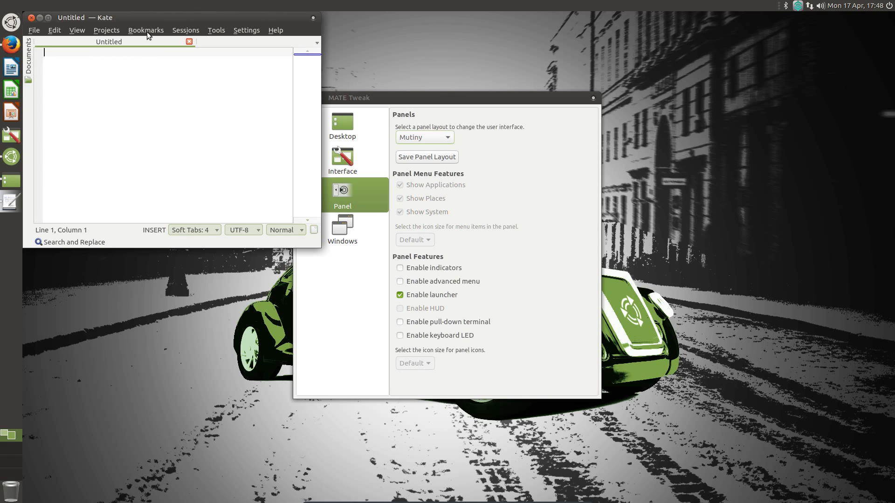
{"action": "left_click", "coordinate": [148, 29]}
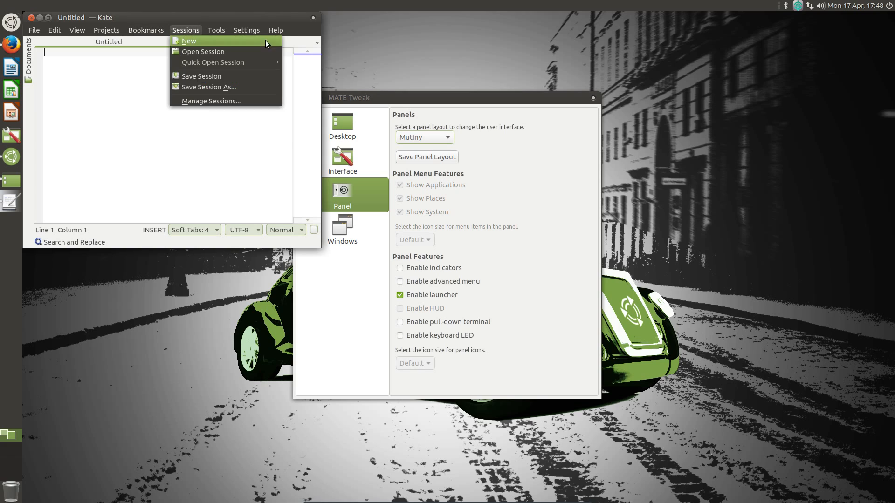
{"action": "left_click", "coordinate": [32, 20]}
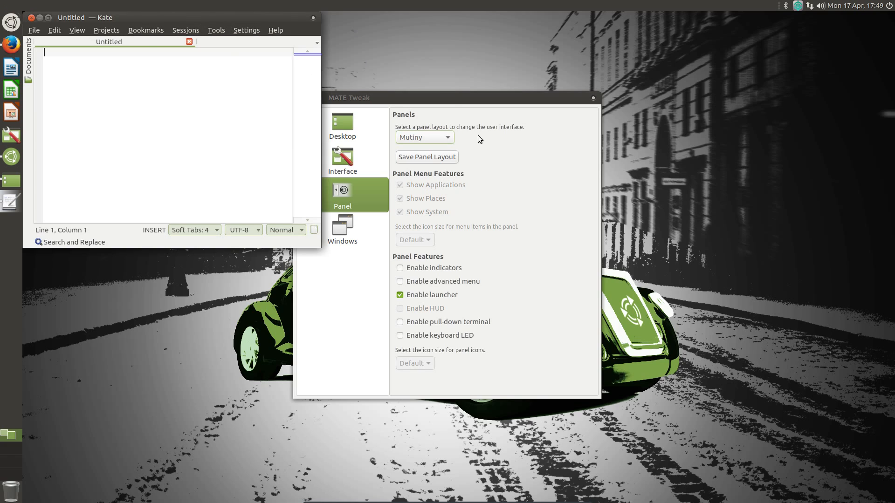
{"action": "left_click", "coordinate": [426, 137]}
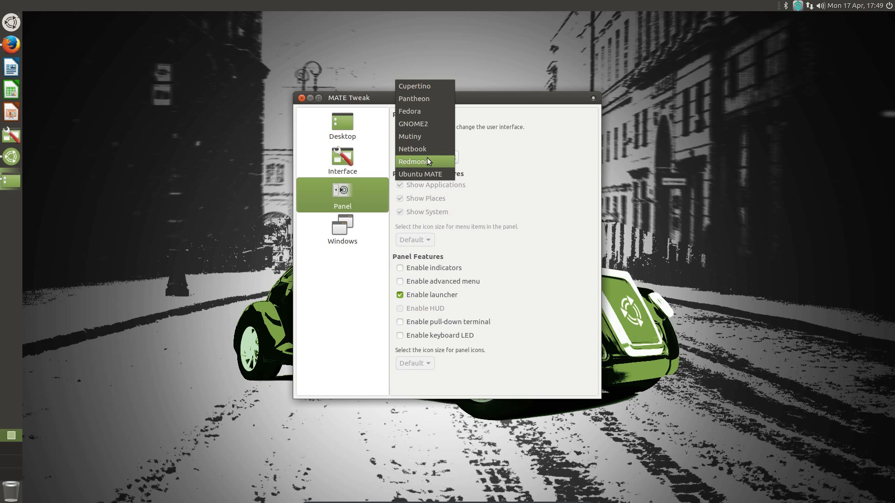
- Switch the panel layout to Redmond and launch Calculator from the new bottom menu
{"action": "left_click", "coordinate": [427, 159]}
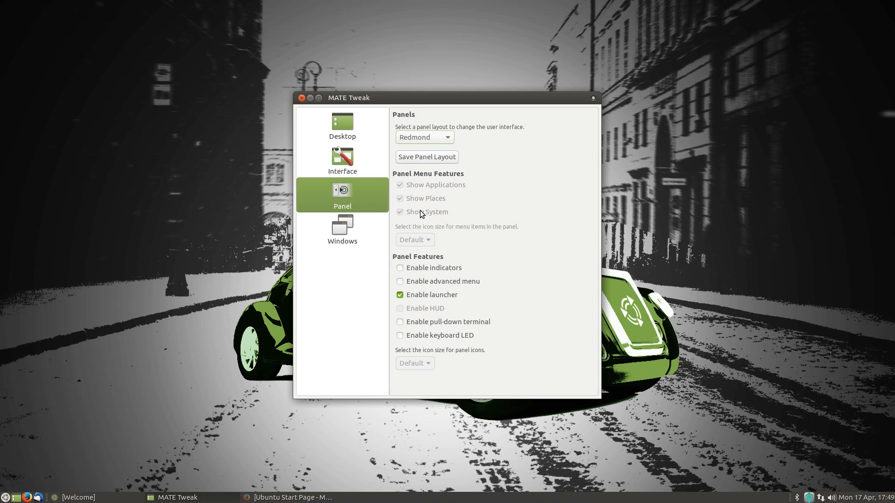
{"action": "left_click", "coordinate": [5, 497]}
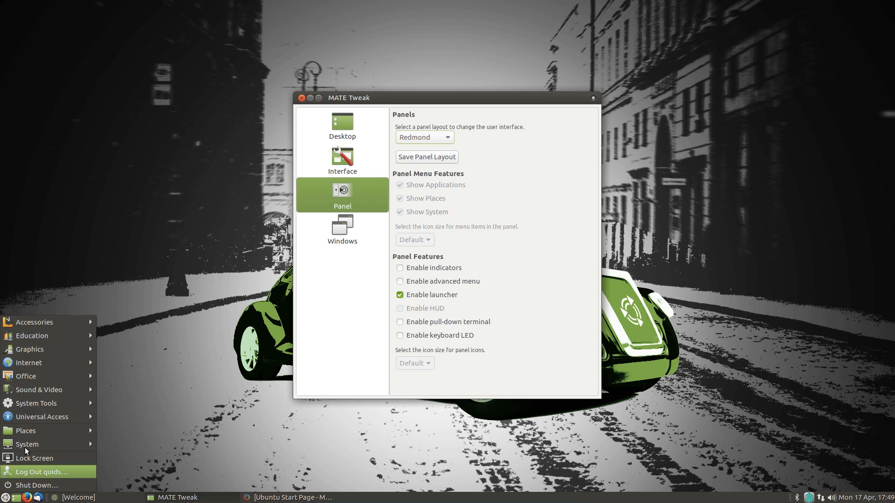
{"action": "mouse_move", "coordinate": [52, 321]}
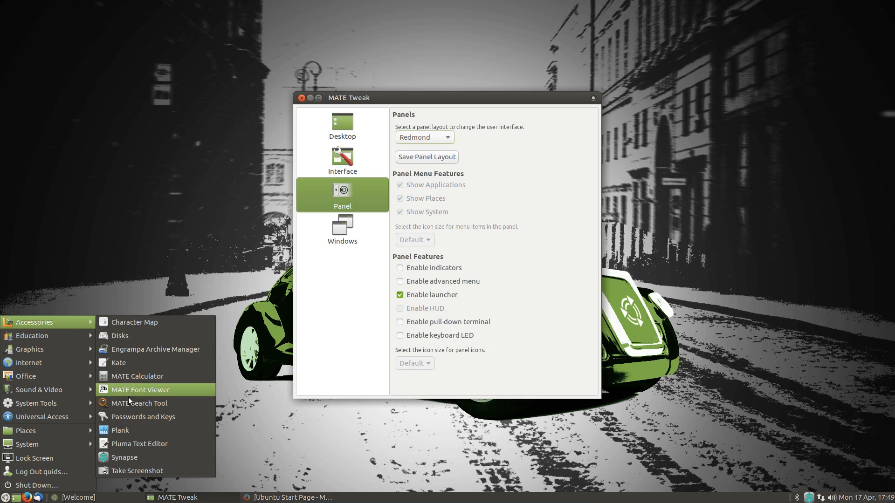
{"action": "left_click", "coordinate": [135, 379]}
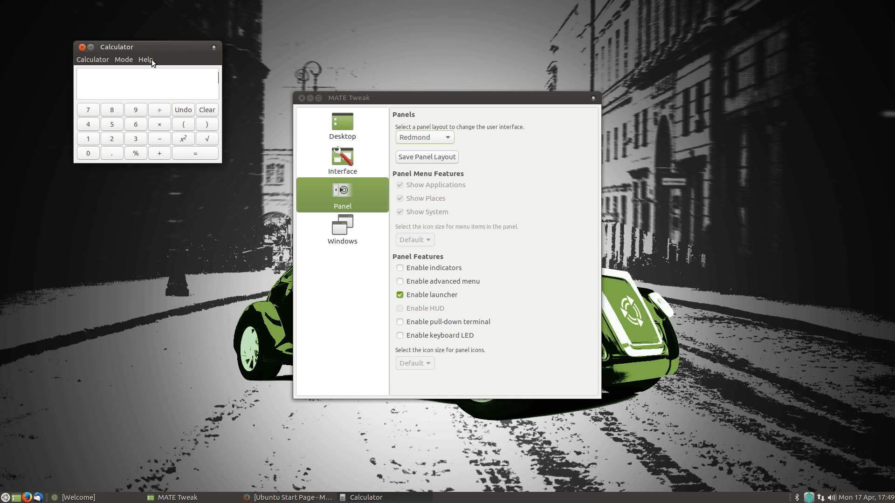
- Check Calculator's help options, close it, and bring up MATE Tweak's panel layout list
{"action": "left_click", "coordinate": [136, 58]}
{"action": "mouse_move", "coordinate": [92, 58]}
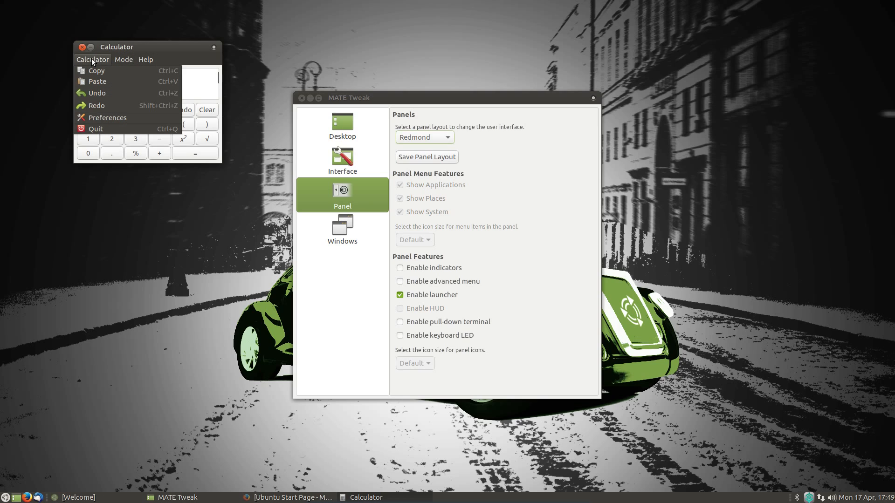
{"action": "left_click", "coordinate": [96, 129]}
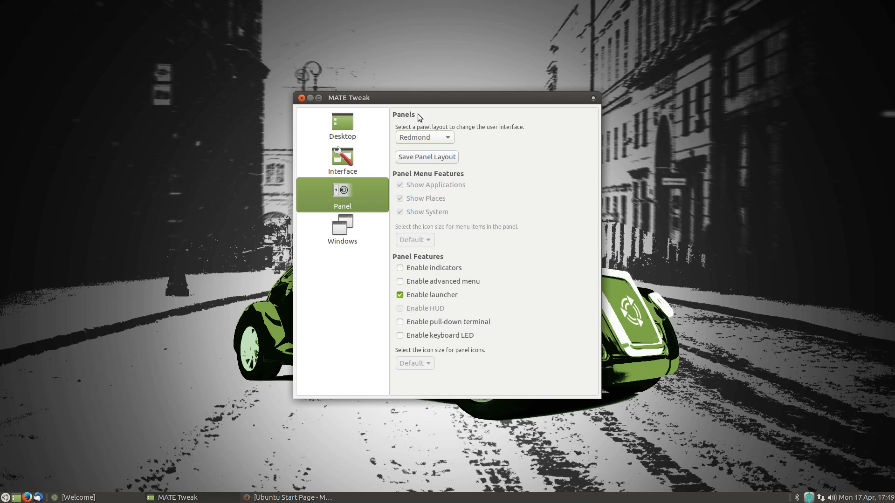
{"action": "left_click", "coordinate": [415, 139]}
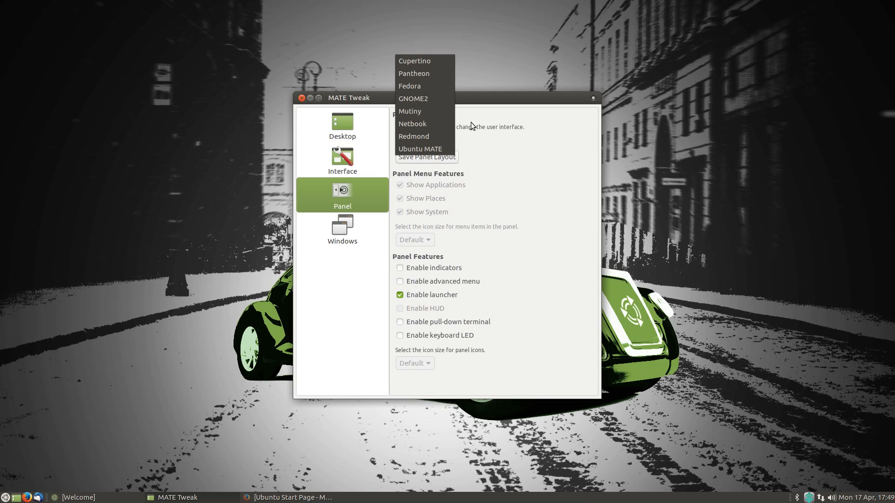
- Apply the Cupertino panel layout and browse its top-bar applications menu
{"action": "left_click", "coordinate": [419, 61]}
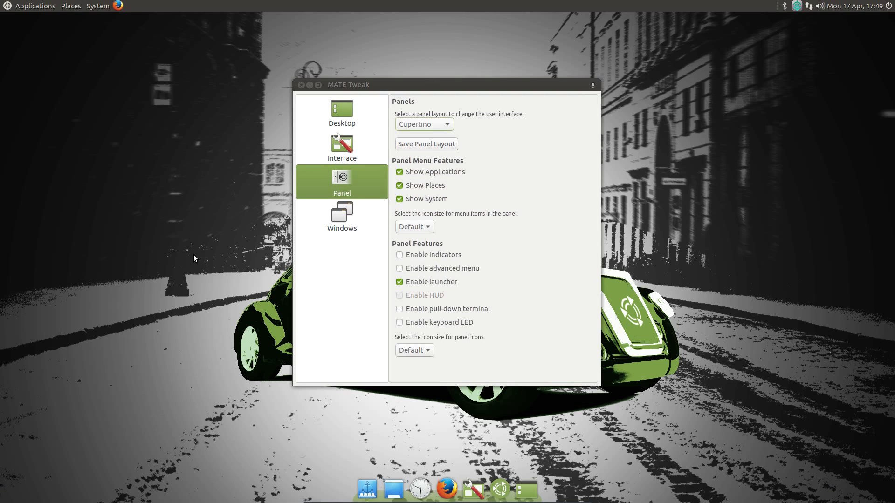
{"action": "left_click", "coordinate": [28, 8]}
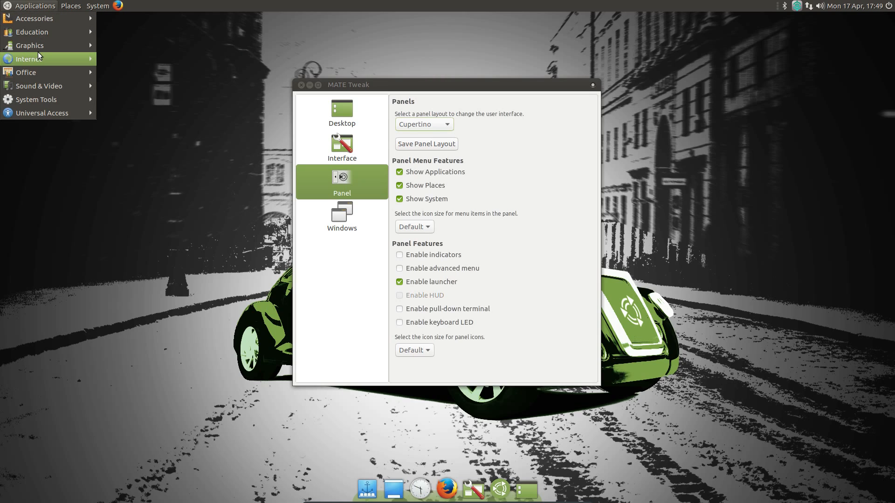
{"action": "mouse_move", "coordinate": [76, 3]}
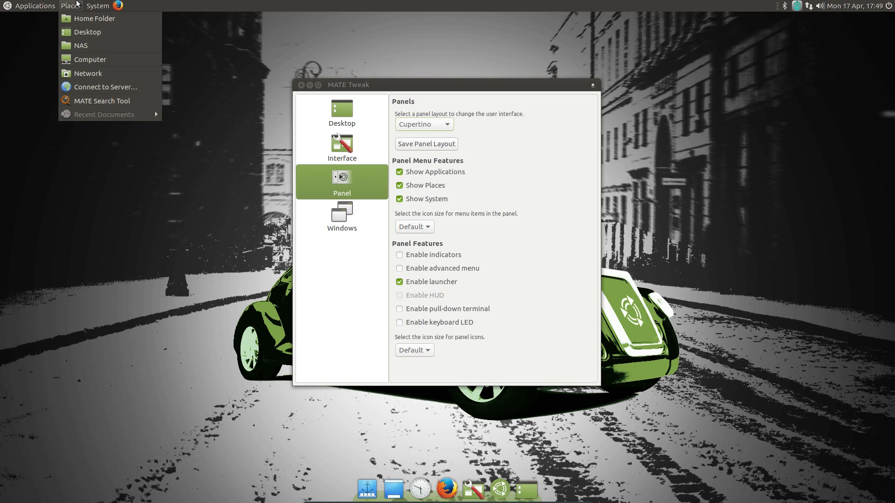
- Apply the Pantheon panel layout and browse the System menu
{"action": "left_click", "coordinate": [424, 124]}
{"action": "left_click", "coordinate": [430, 133]}
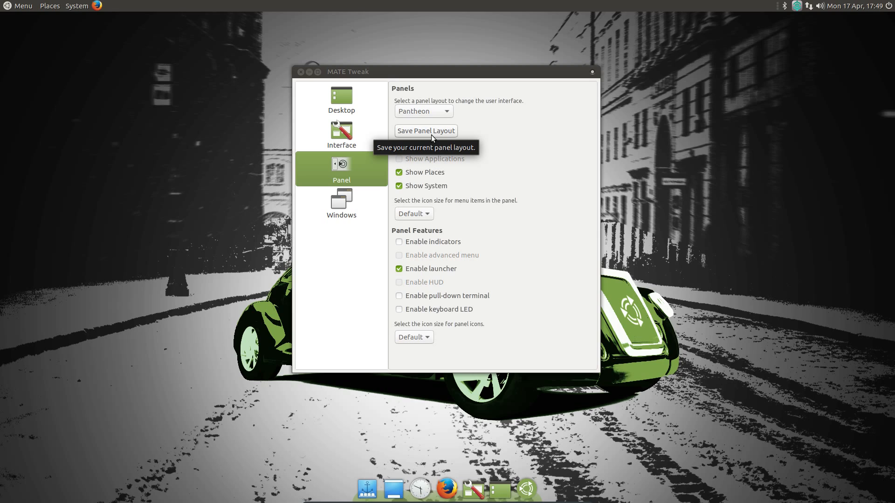
{"action": "left_click", "coordinate": [77, 6]}
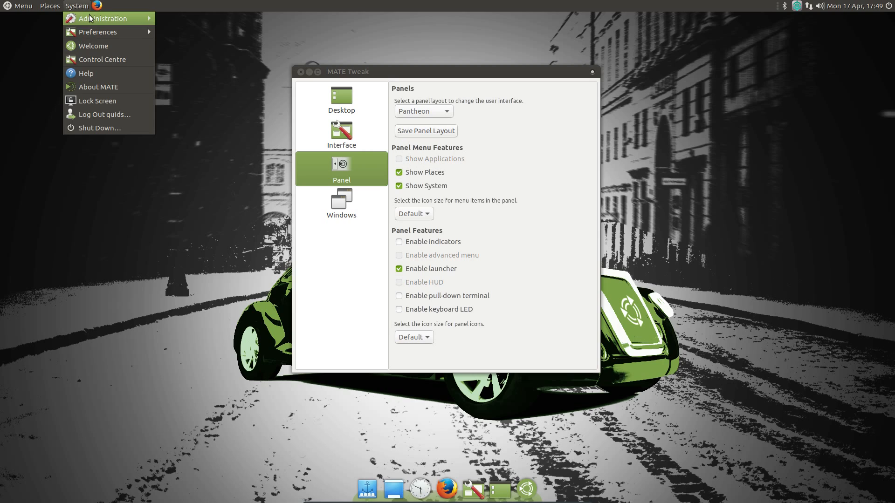
{"action": "mouse_move", "coordinate": [90, 18]}
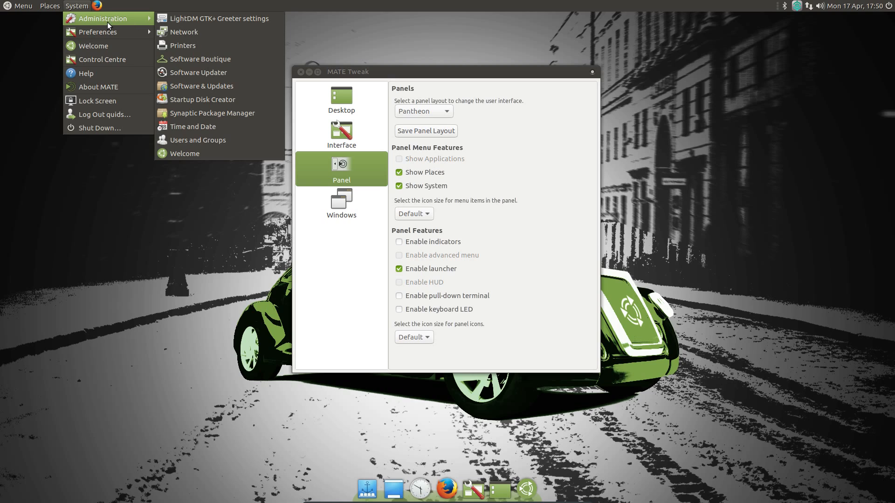
- Search the applications menu for 'net', then reopen it and search for 'kate'
{"action": "left_click", "coordinate": [19, 8]}
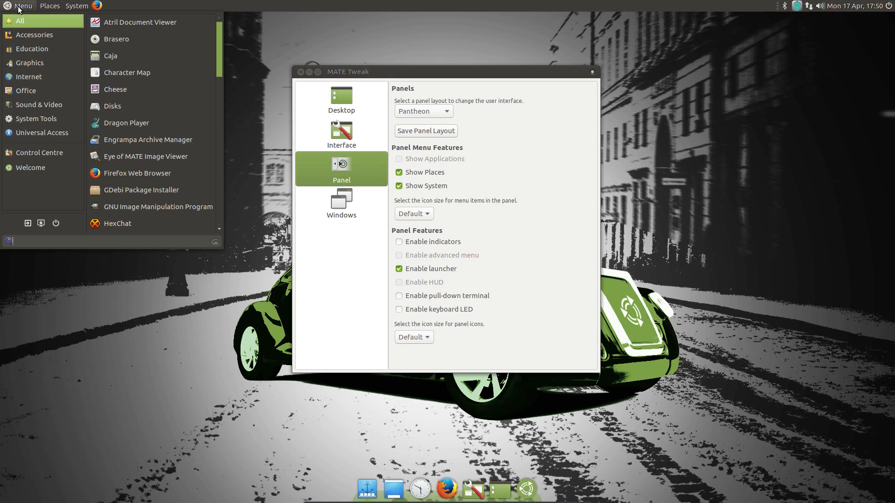
{"action": "type", "text": "net"}
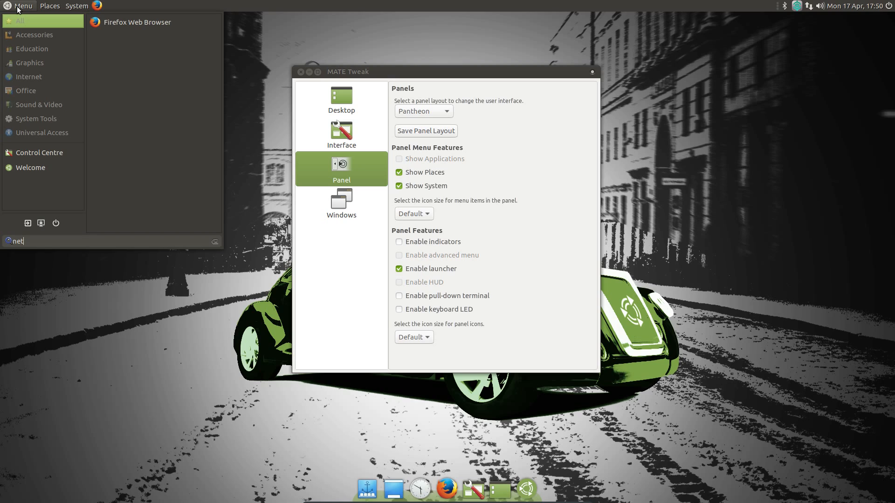
{"action": "left_click", "coordinate": [75, 2]}
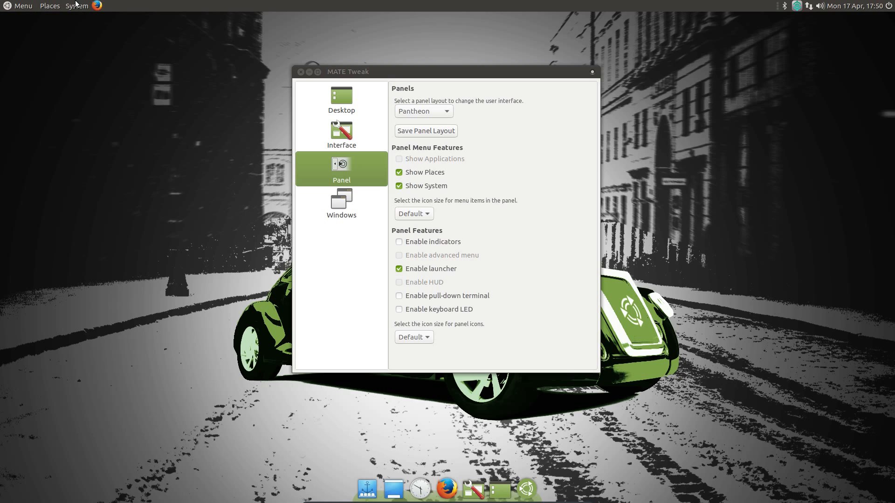
{"action": "left_click", "coordinate": [24, 5]}
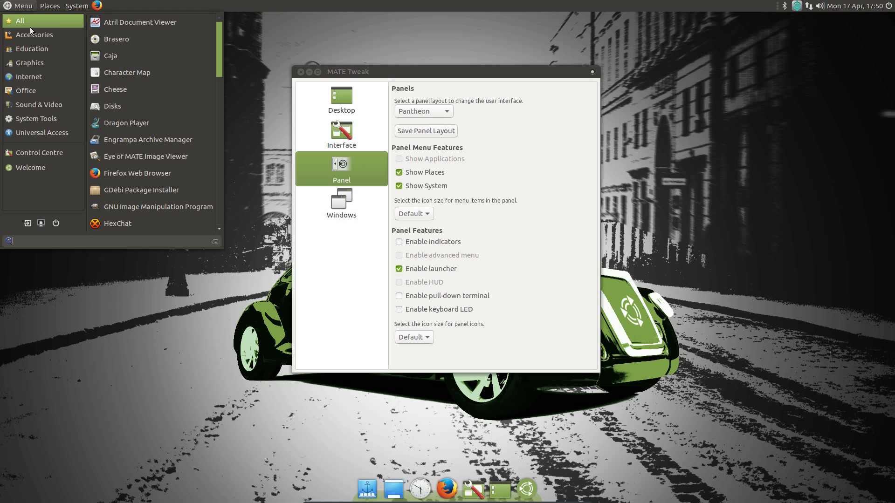
{"action": "type", "text": "kate"}
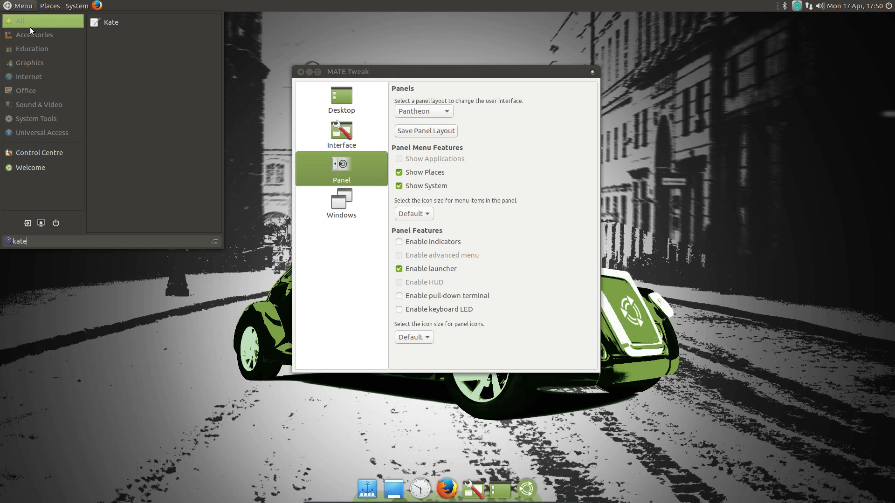
- Launch Kate, then toggle MATE Tweak's window buttons to Traditional (Right) and back to Contemporary (Left)
{"action": "key", "text": "Return"}
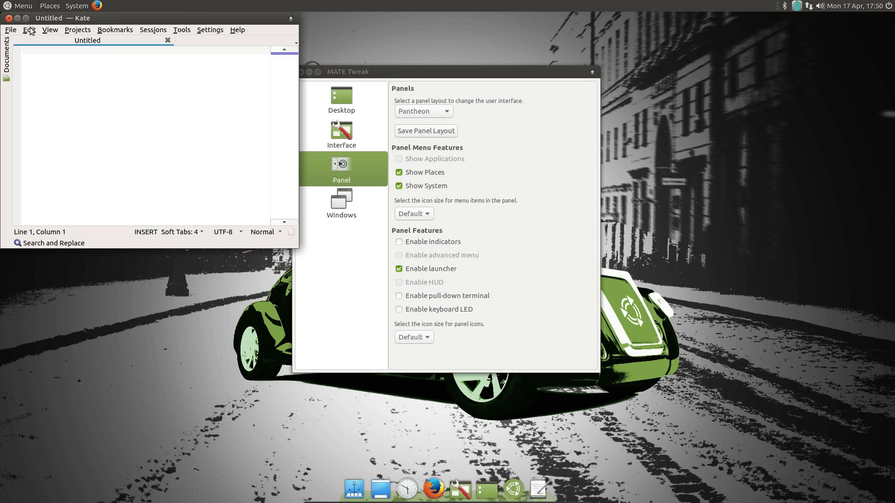
{"action": "left_click", "coordinate": [345, 207]}
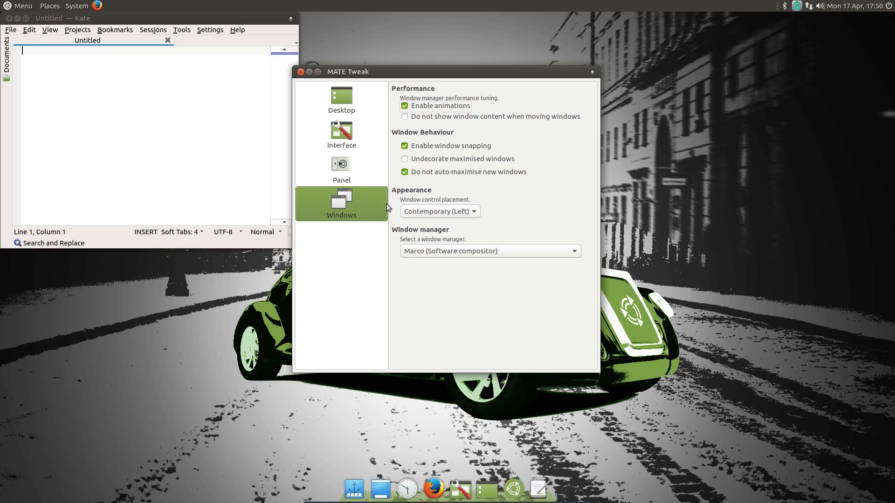
{"action": "left_click", "coordinate": [429, 212]}
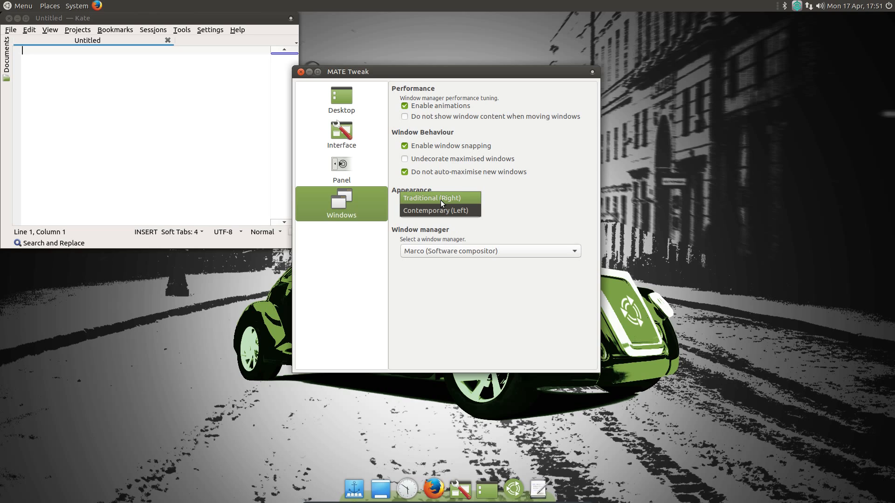
{"action": "left_click", "coordinate": [440, 200]}
{"action": "left_click", "coordinate": [438, 208]}
{"action": "left_click", "coordinate": [438, 225]}
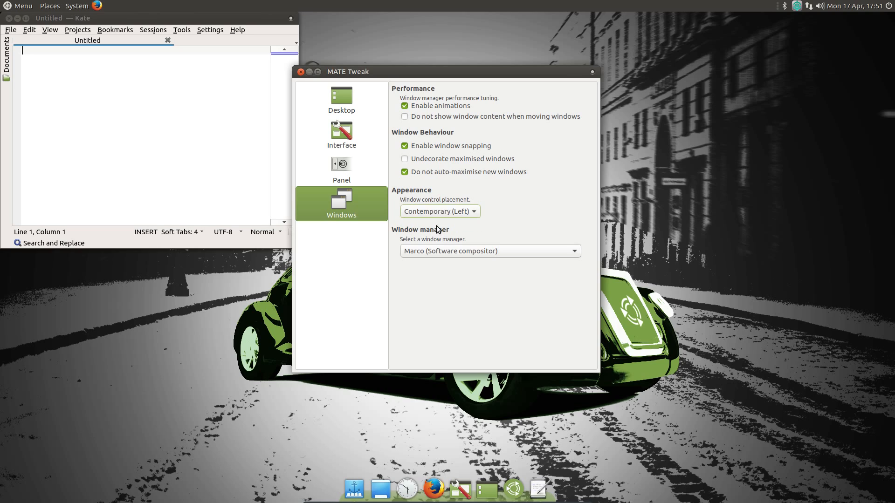
{"action": "left_click", "coordinate": [440, 252]}
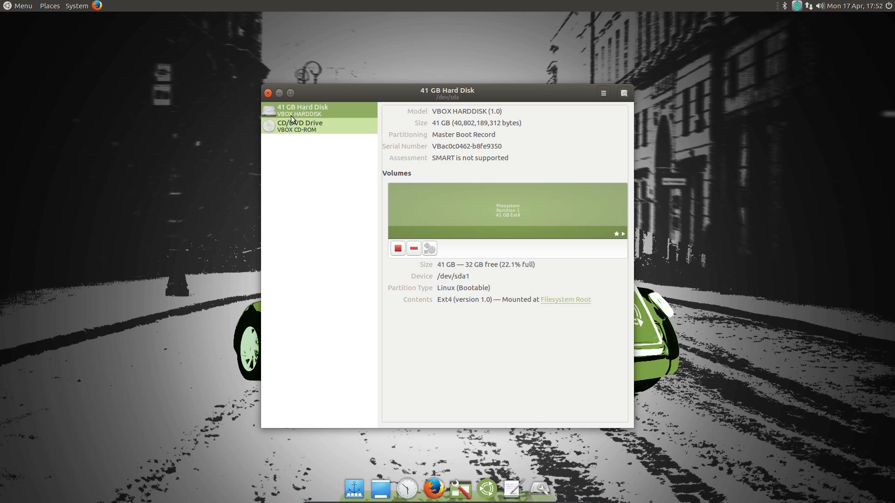
- Close GNOME Disks after reviewing the 41 GB hard disk
{"action": "left_click", "coordinate": [267, 94]}
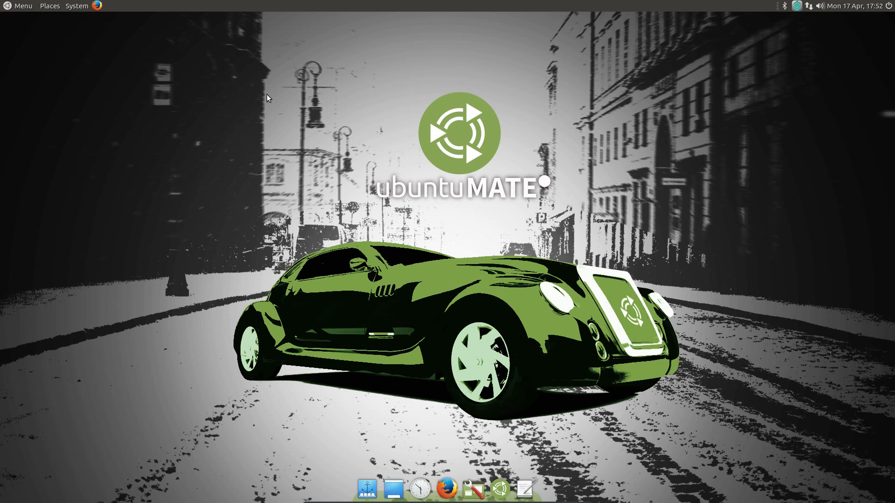
- Open Printers from System > Administration and view the HP OfficeJet printer's properties
{"action": "left_click", "coordinate": [77, 6]}
{"action": "mouse_move", "coordinate": [124, 20]}
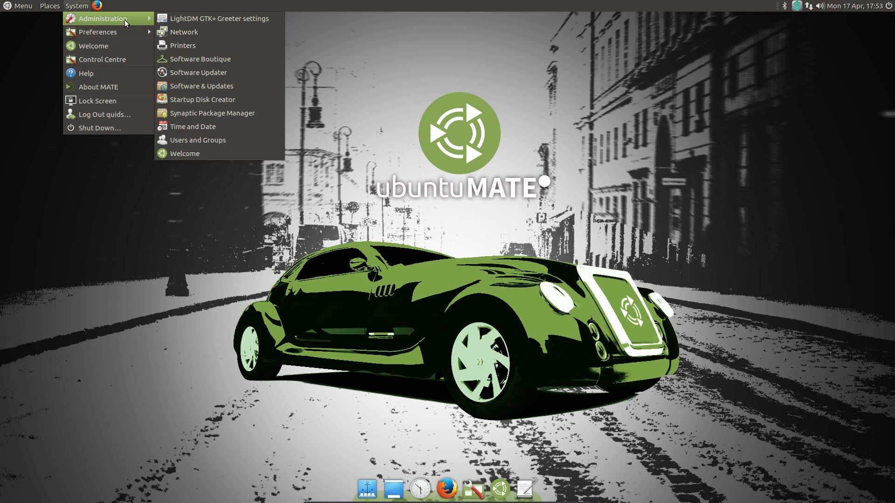
{"action": "left_click", "coordinate": [183, 46]}
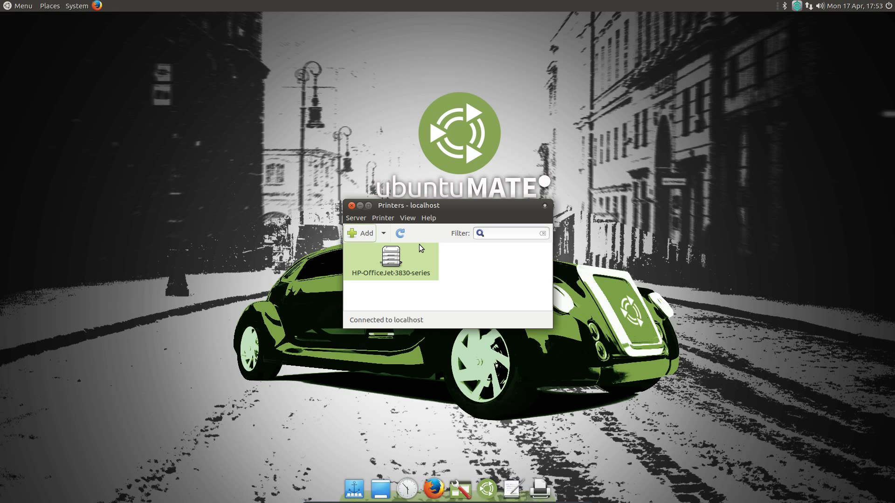
{"action": "double_click", "coordinate": [375, 263]}
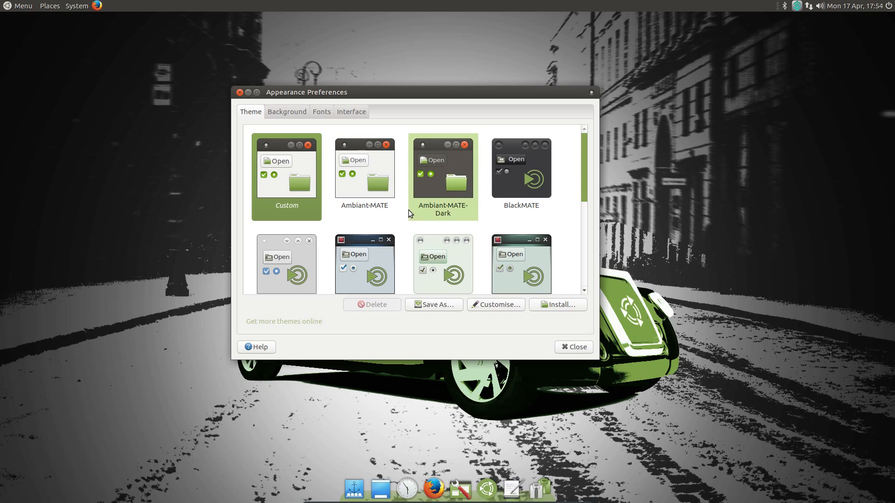
- Apply the BlackMATE theme from the Theme thumbnails
{"action": "mouse_move", "coordinate": [586, 172]}
{"action": "left_mouse_down"}
{"action": "mouse_move", "coordinate": [591, 265]}
{"action": "mouse_move", "coordinate": [589, 157]}
{"action": "left_mouse_up"}
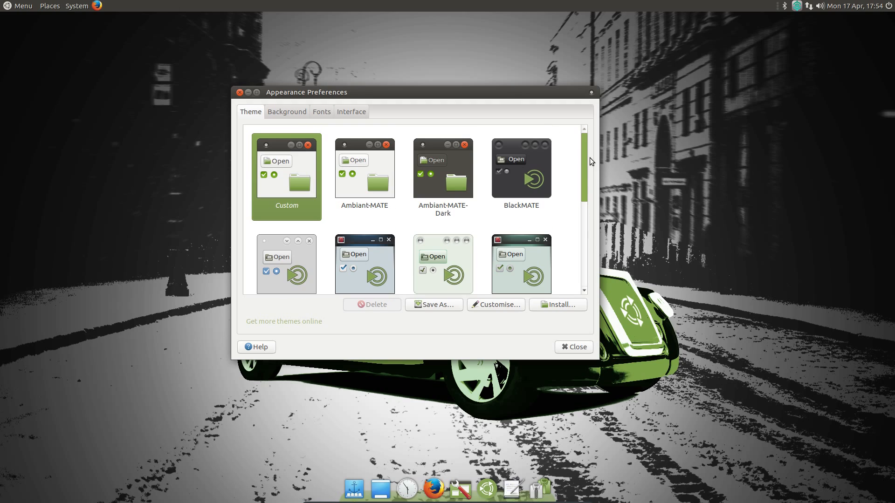
{"action": "left_click", "coordinate": [511, 179]}
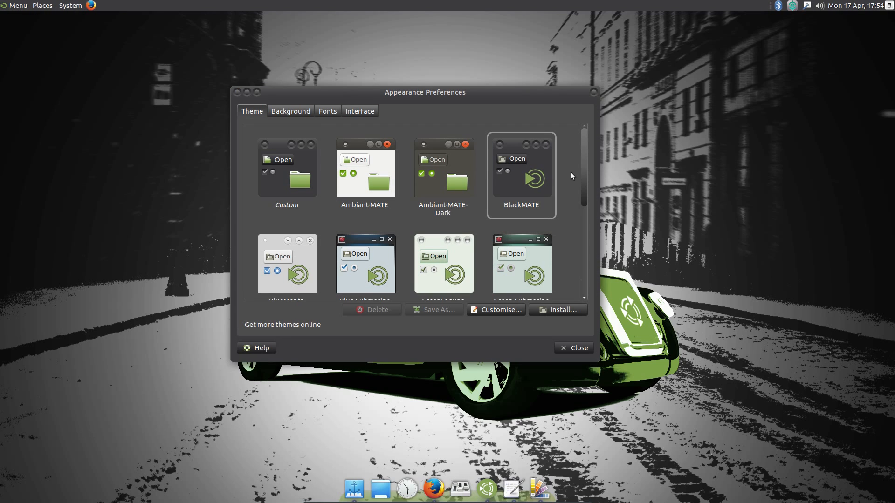
{"action": "left_click_drag", "start_coordinate": [583, 169], "coordinate": [589, 201]}
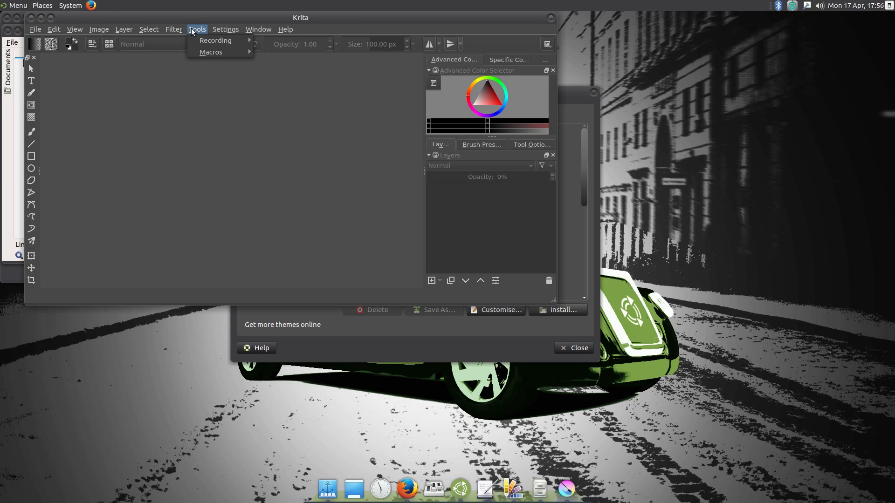
- Preview the dark theme in Kate's session menu and LibreOffice Calc's sheet menu
{"action": "mouse_move", "coordinate": [180, 30]}
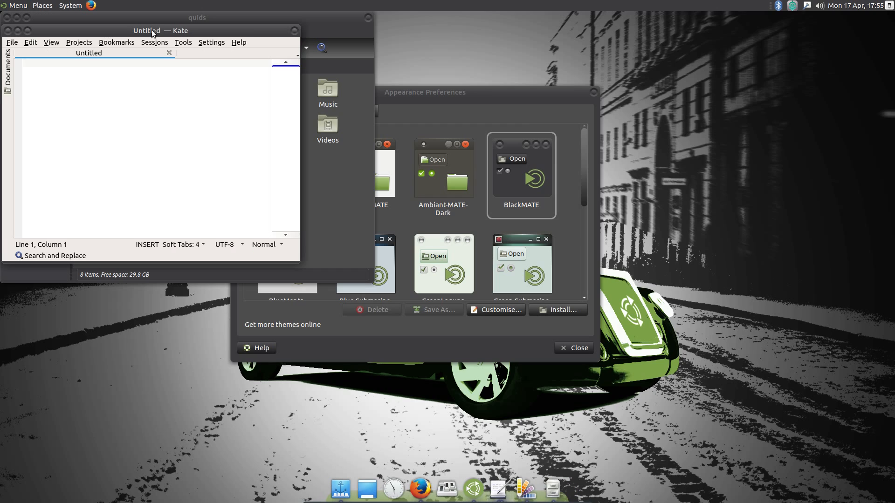
{"action": "left_click", "coordinate": [147, 41]}
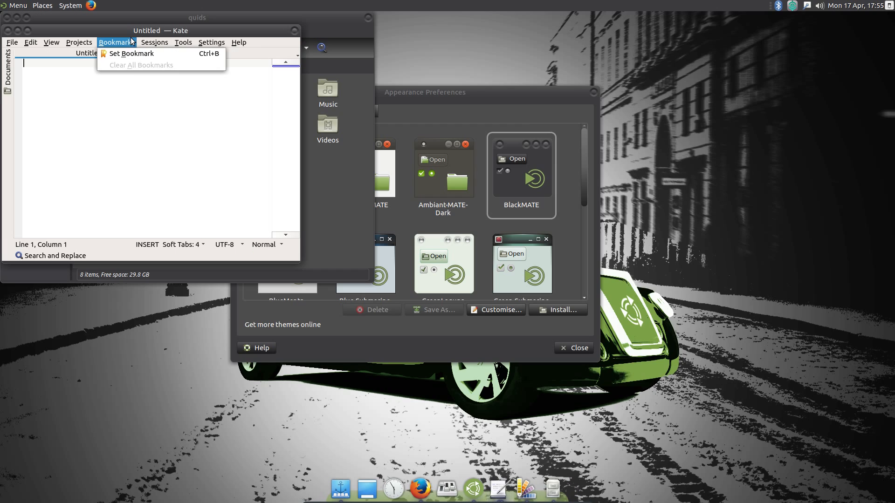
{"action": "mouse_move", "coordinate": [80, 41]}
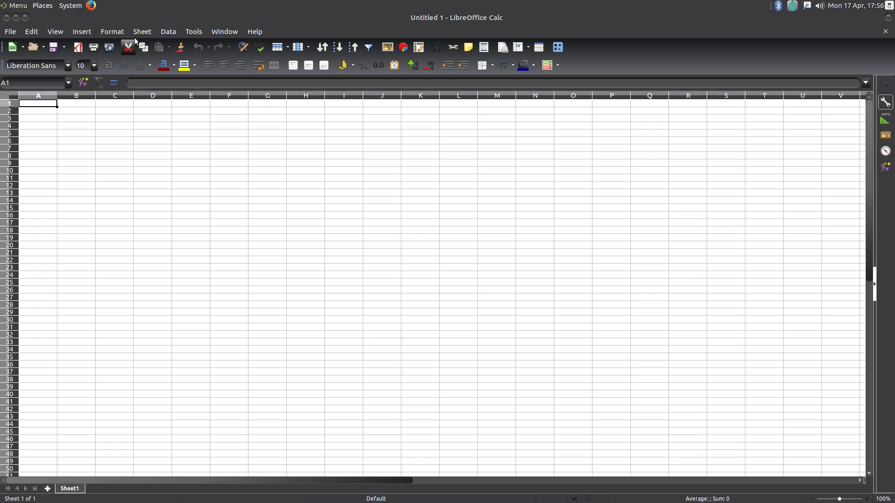
{"action": "left_click", "coordinate": [137, 33]}
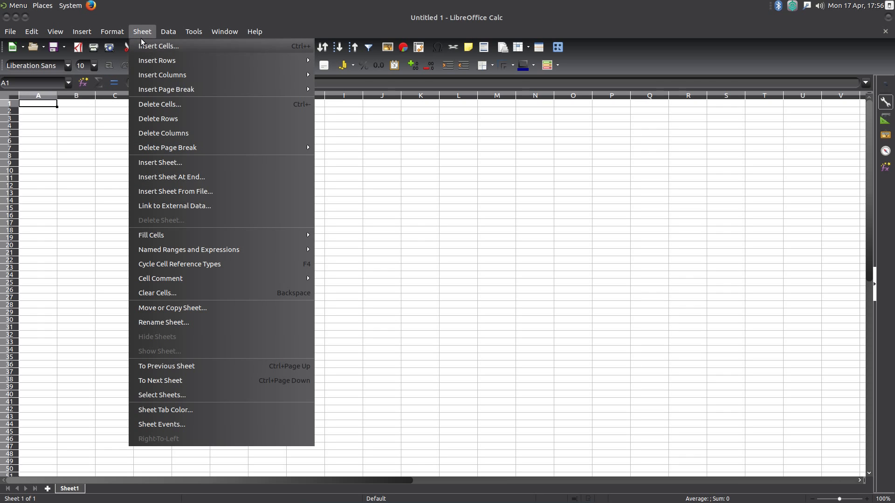
{"action": "left_click", "coordinate": [366, 147]}
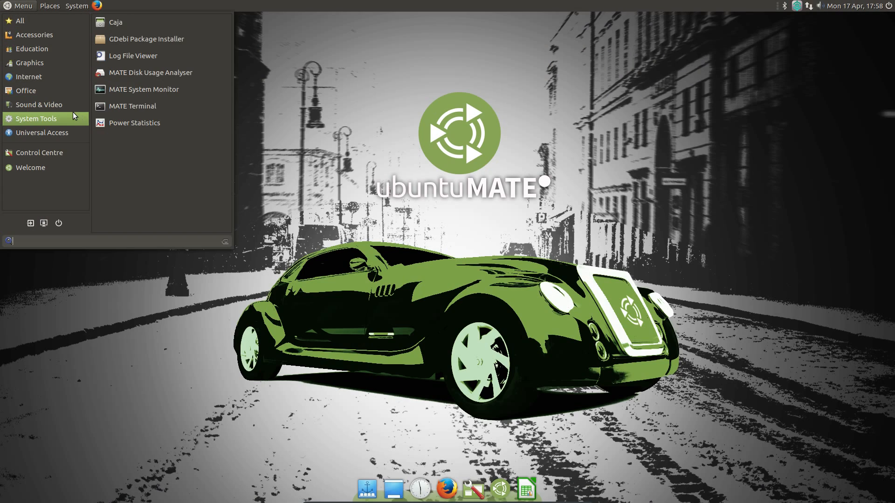
- Launch MATE System Monitor from System Tools, then browse the menu categories
{"action": "left_click", "coordinate": [140, 89]}
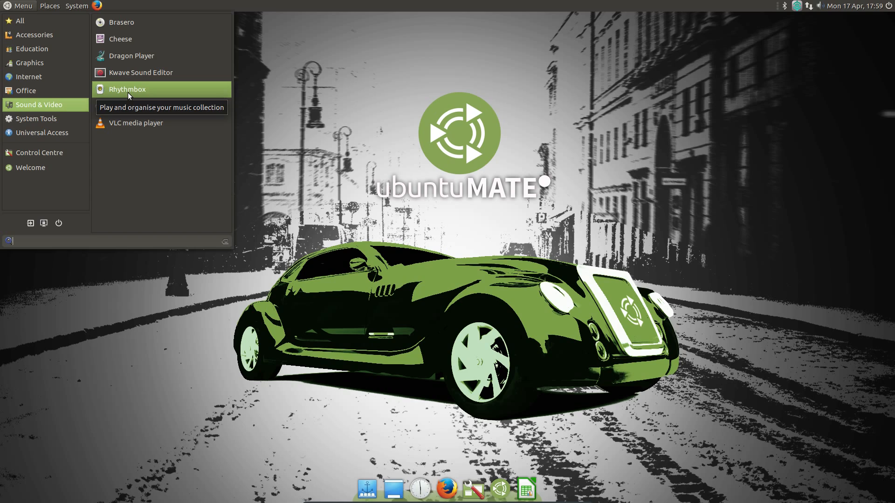
{"action": "mouse_move", "coordinate": [67, 93]}
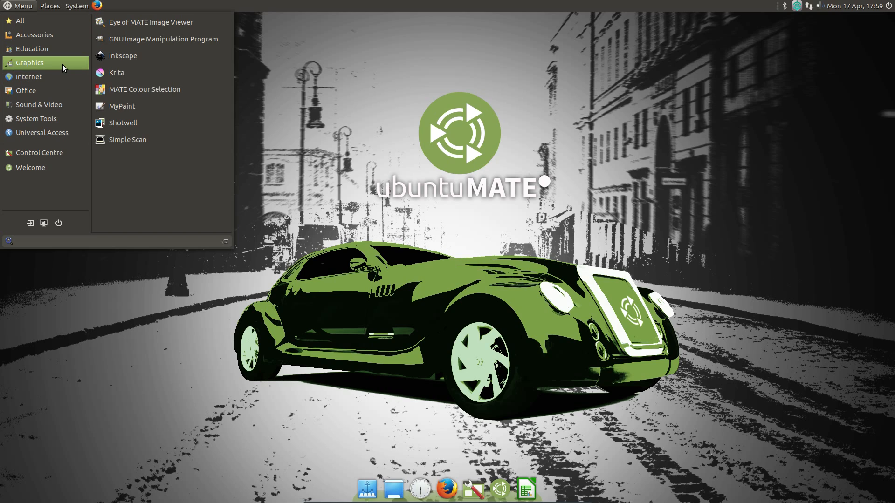
{"action": "mouse_move", "coordinate": [51, 45]}
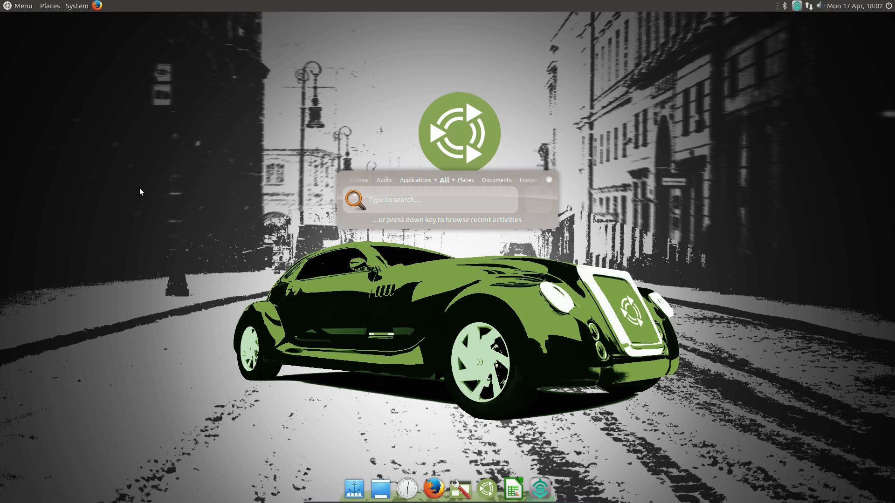
- Launch Inkscape by searching 'ink', browse its Extensions and Text menus, then close it
{"action": "type", "text": "in"}
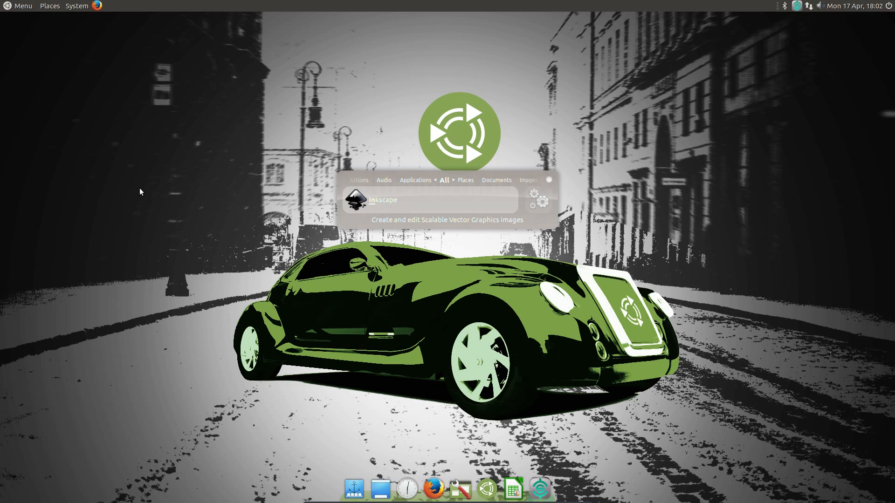
{"action": "type", "text": "k"}
{"action": "key", "text": "Return"}
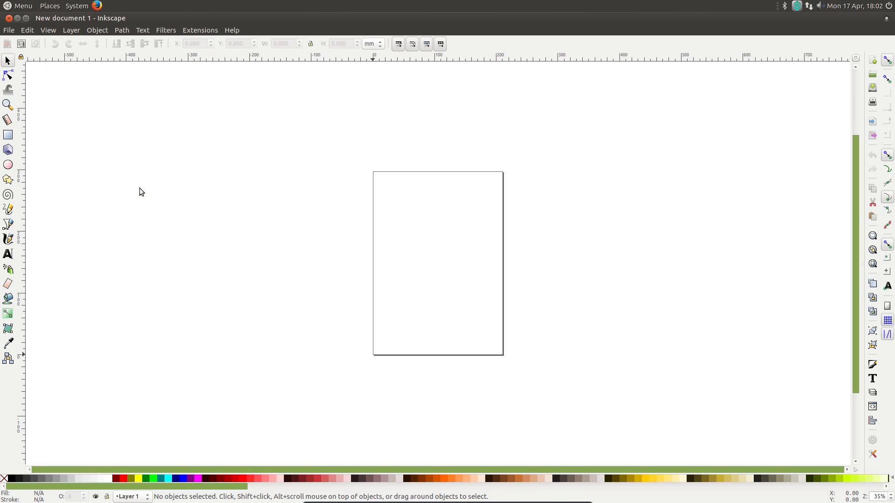
{"action": "left_click", "coordinate": [189, 33]}
{"action": "mouse_move", "coordinate": [140, 34]}
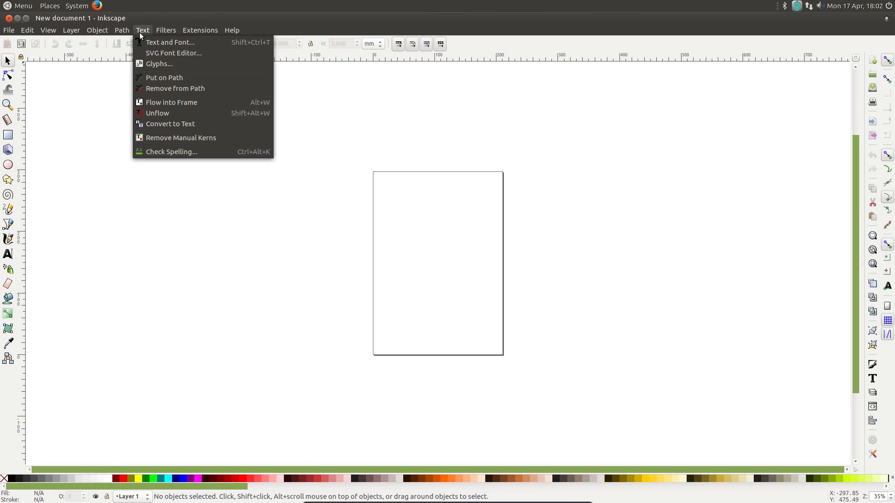
{"action": "left_click", "coordinate": [8, 19]}
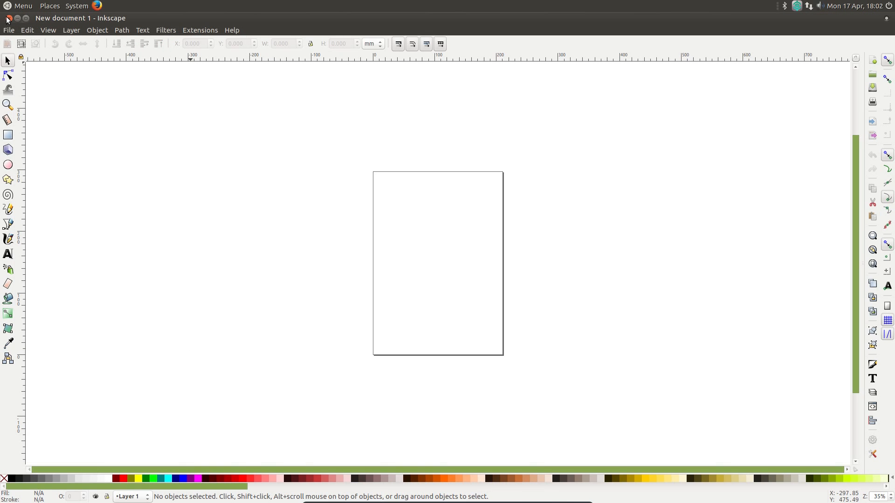
{"action": "left_click", "coordinate": [8, 20]}
{"action": "left_click", "coordinate": [76, 6]}
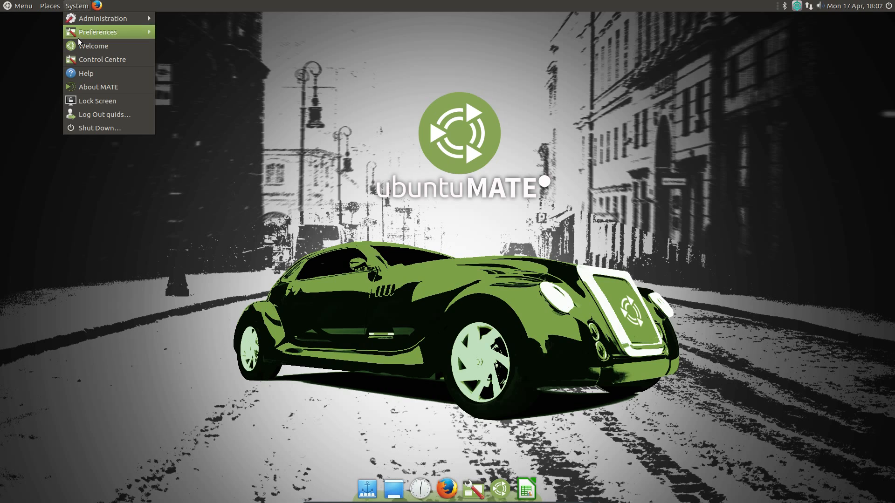
- Launch MATE Tweak from Preferences > Look and Feel and choose the Netbook panel layout
{"action": "mouse_move", "coordinate": [91, 36]}
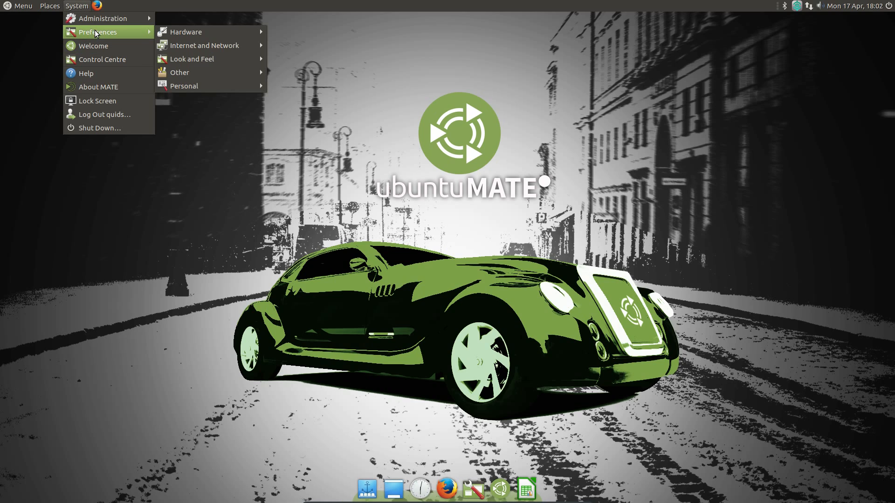
{"action": "mouse_move", "coordinate": [212, 60]}
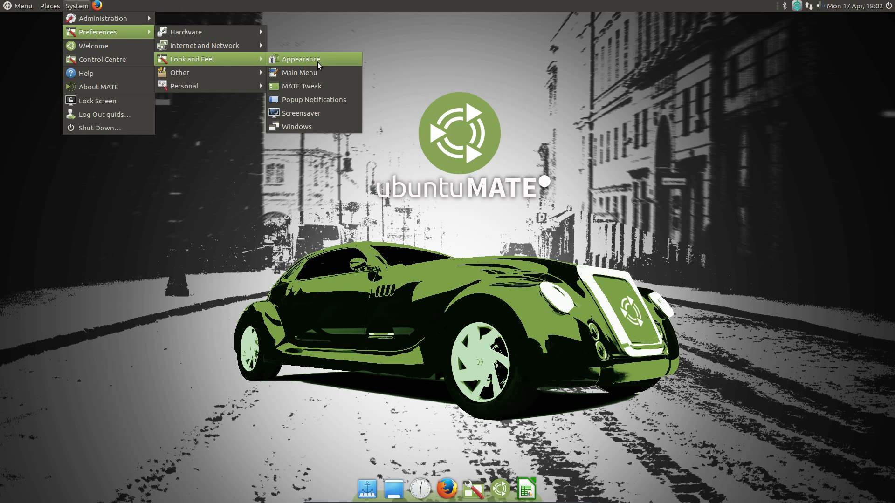
{"action": "left_click", "coordinate": [321, 85]}
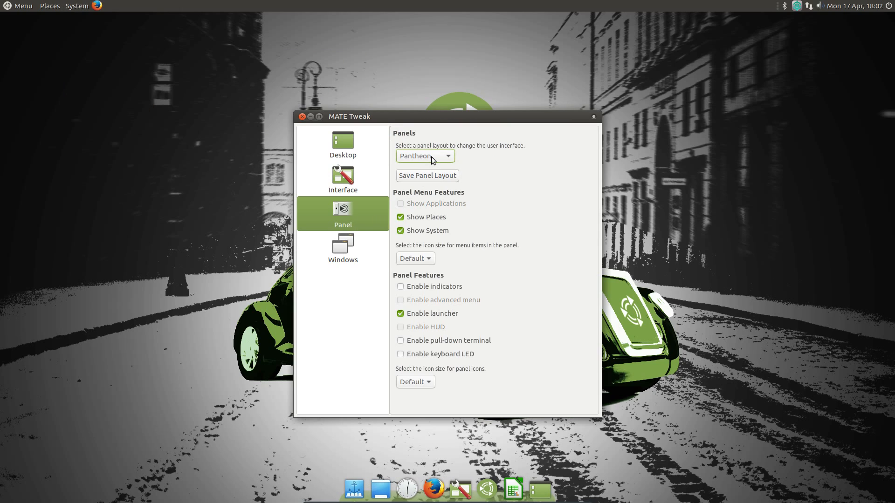
{"action": "left_click", "coordinate": [432, 156]}
{"action": "left_click", "coordinate": [437, 203]}
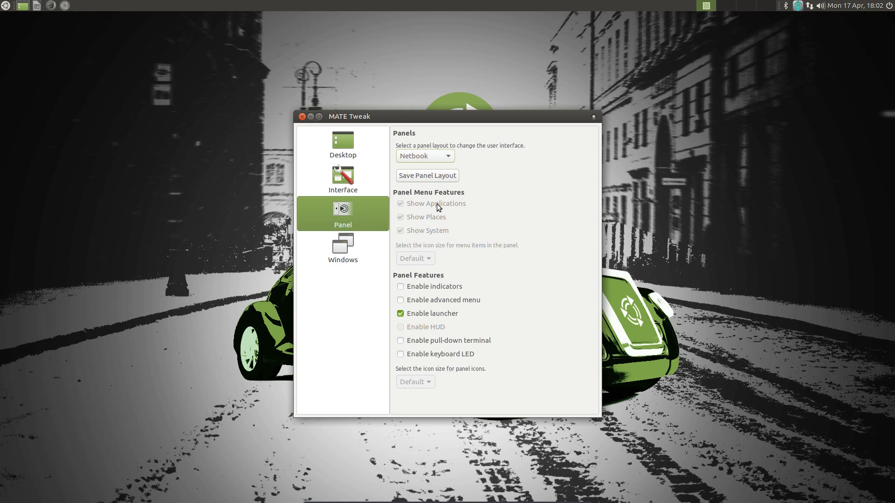
{"action": "left_click", "coordinate": [433, 156]}
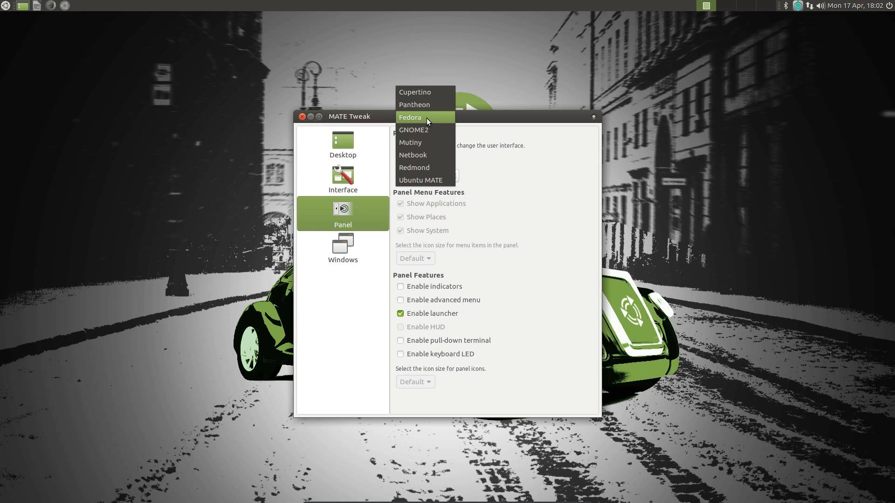
{"action": "left_click", "coordinate": [428, 134]}
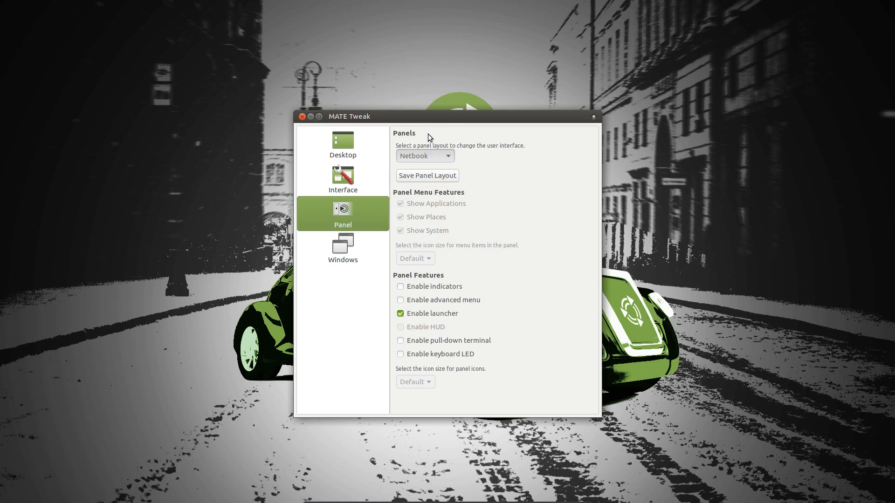